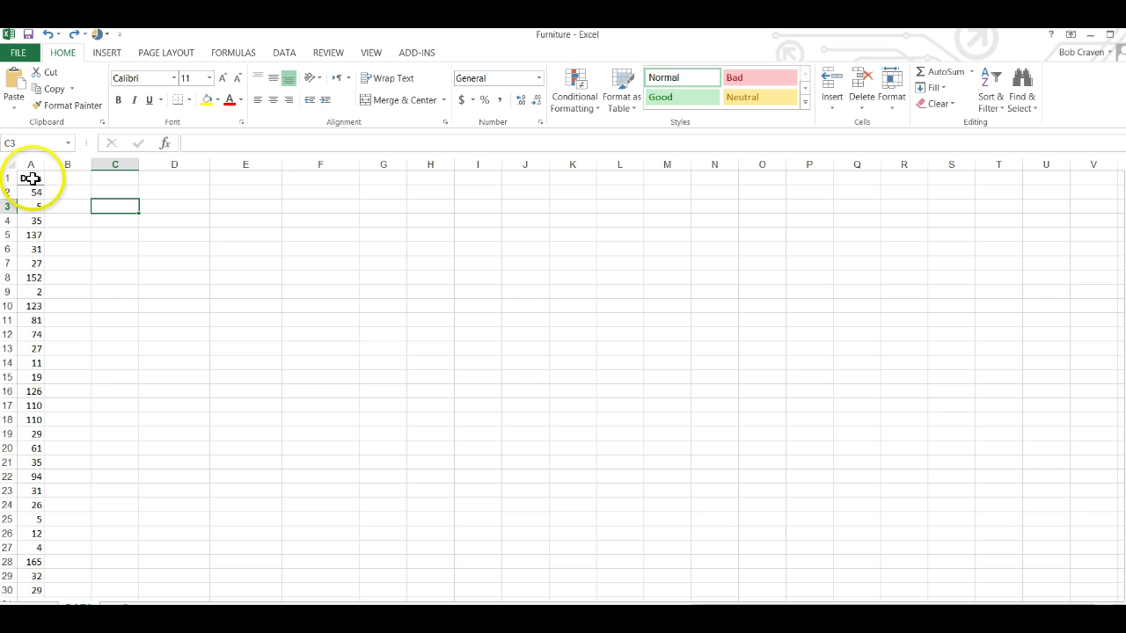
Create a PivotTable from the Days data in A1:A51, placed on the existing worksheet at cell D2
drag(30, 179, 33, 547)
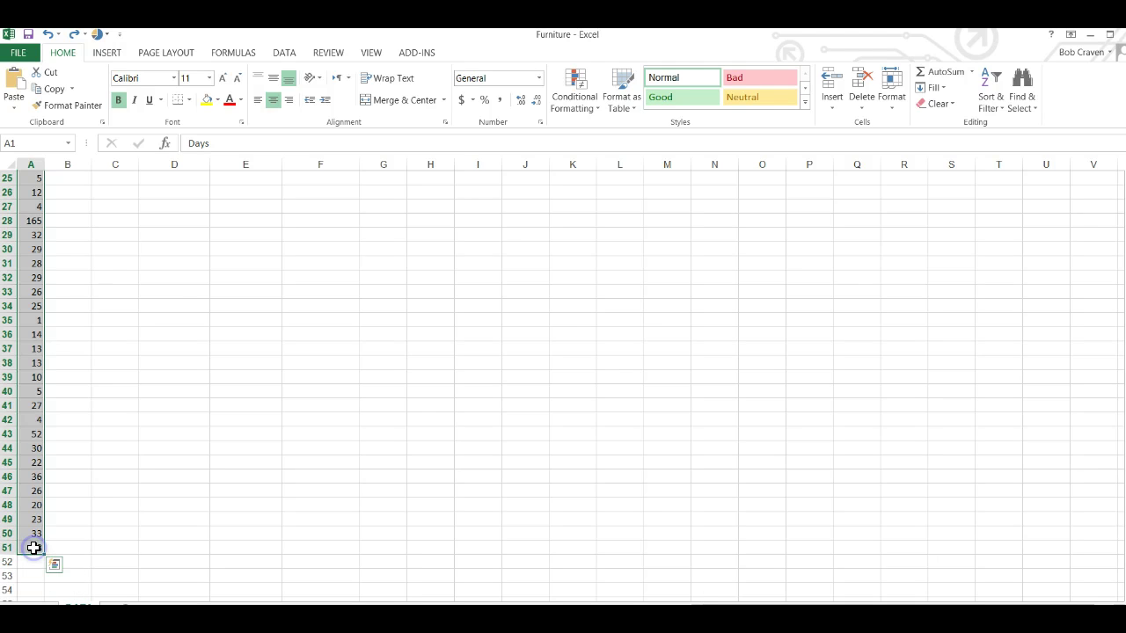
click(105, 55)
click(20, 81)
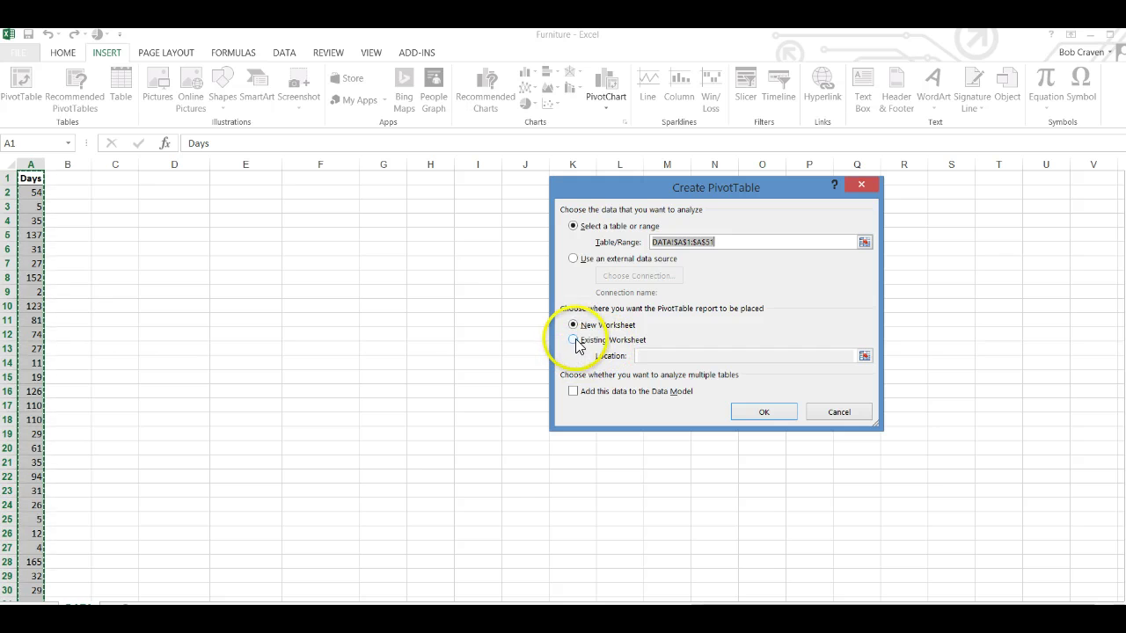
click(573, 340)
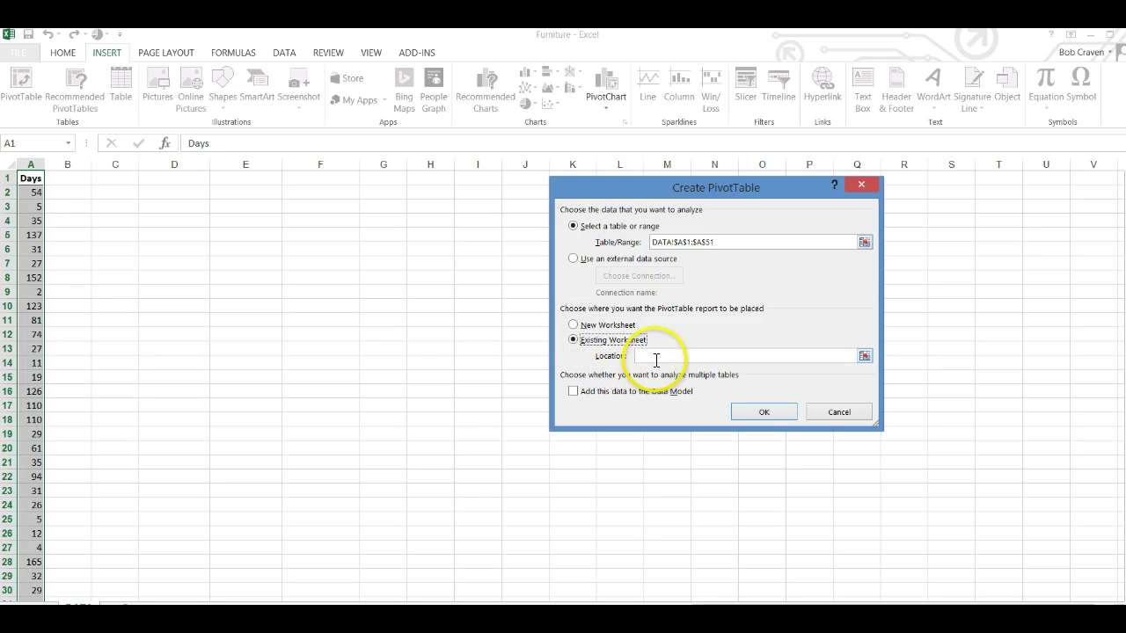
click(649, 355)
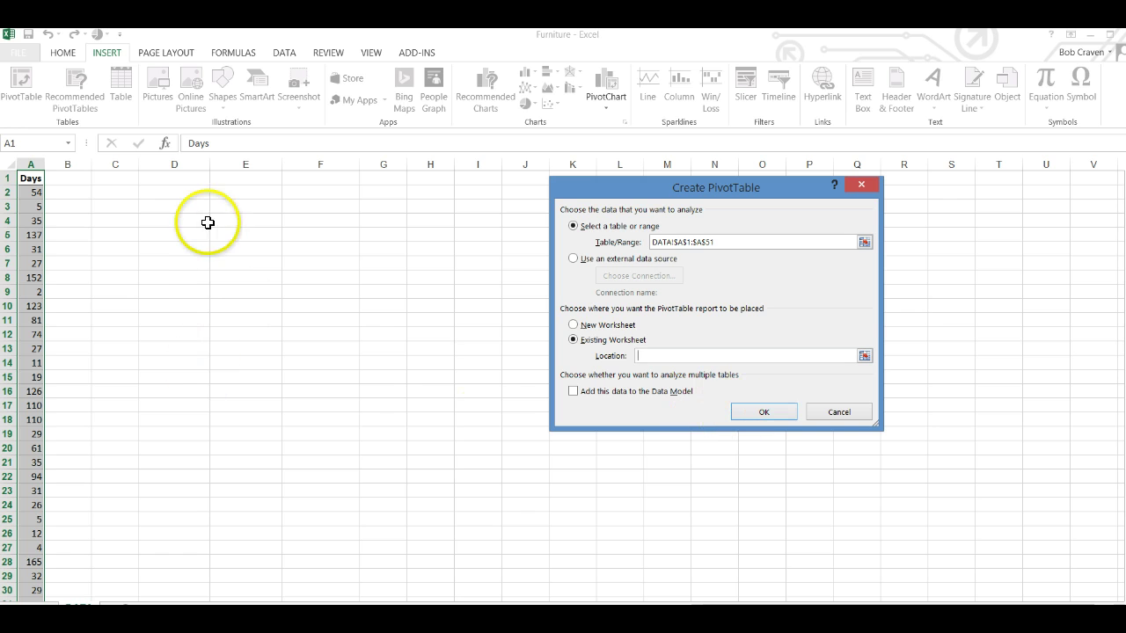
click(185, 192)
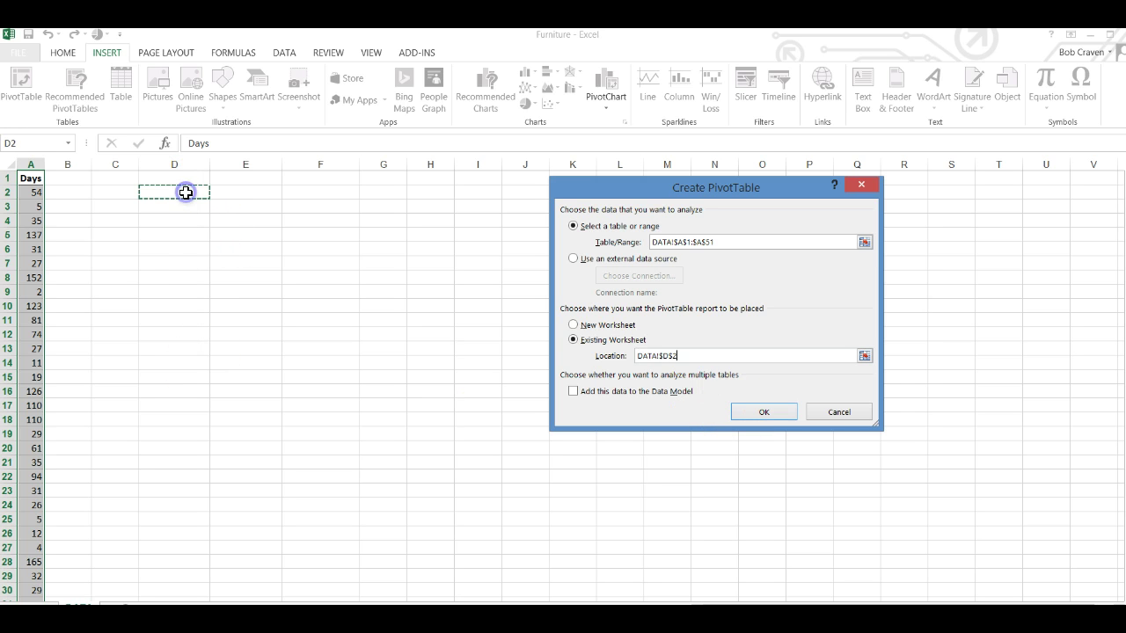
click(773, 412)
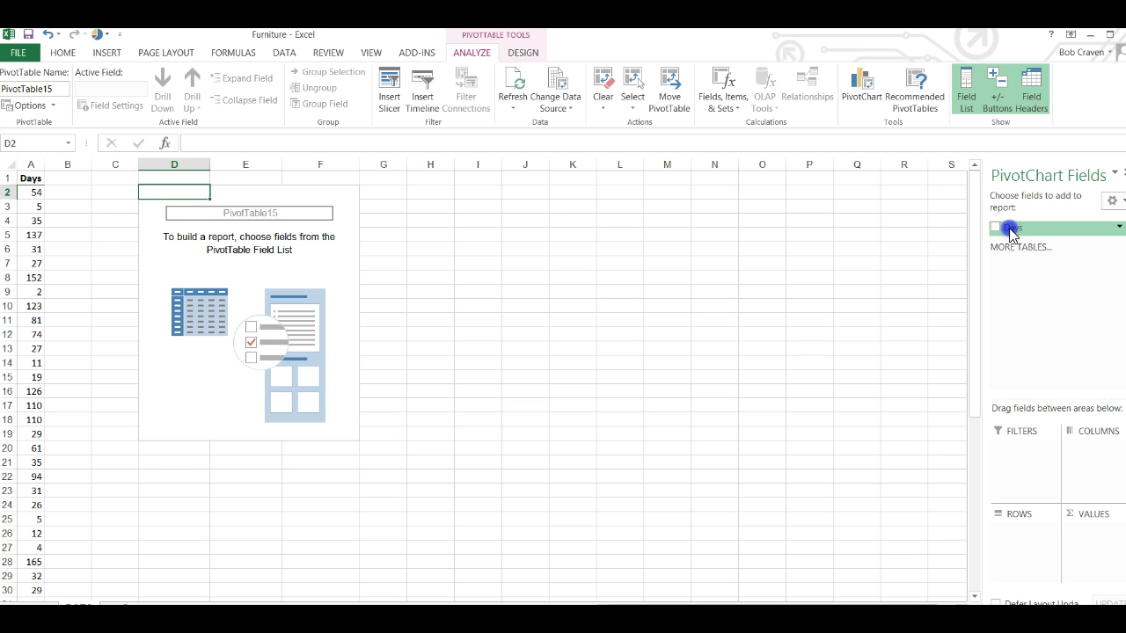
Add the Days field to both the rows and the values of the PivotTable, summarizing the values by Count
drag(1010, 234, 1023, 543)
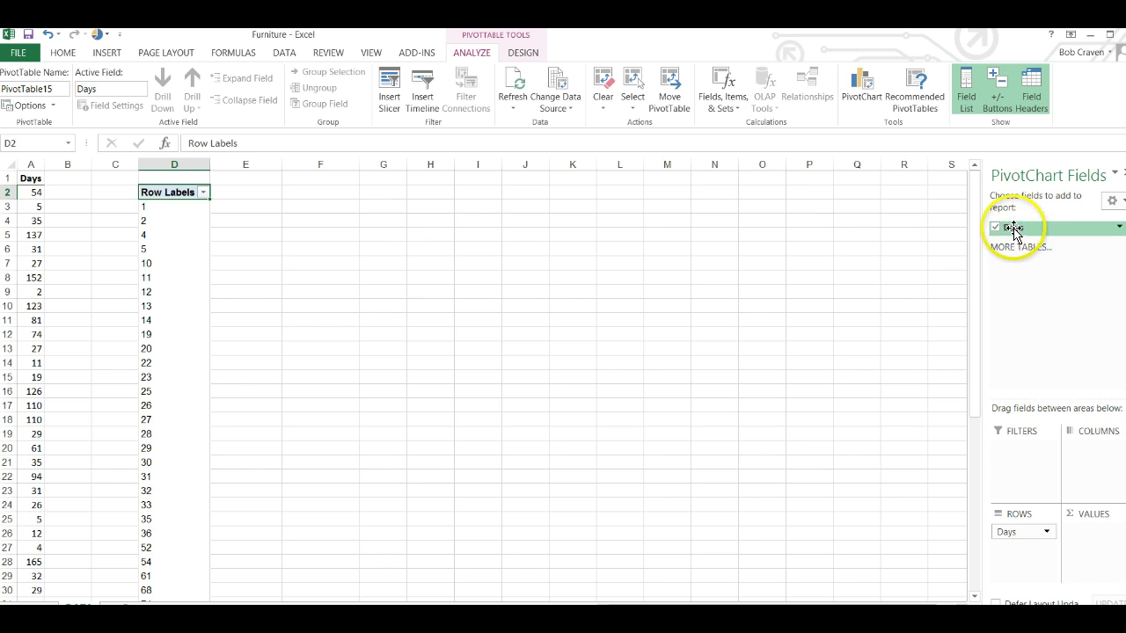
drag(1013, 229, 1100, 538)
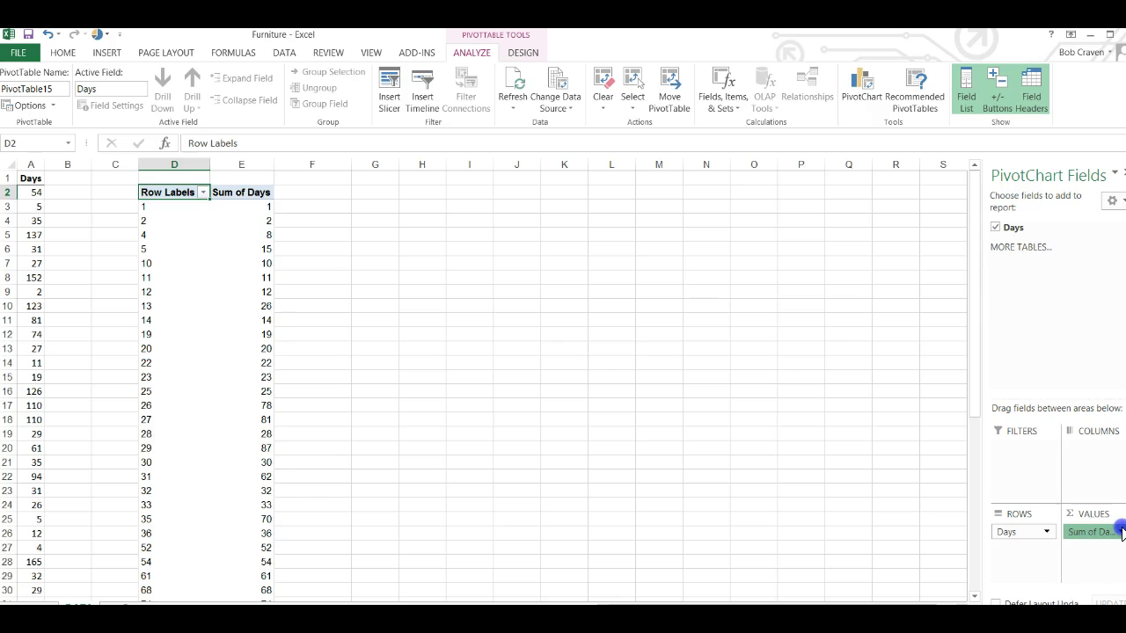
click(1120, 532)
click(1049, 517)
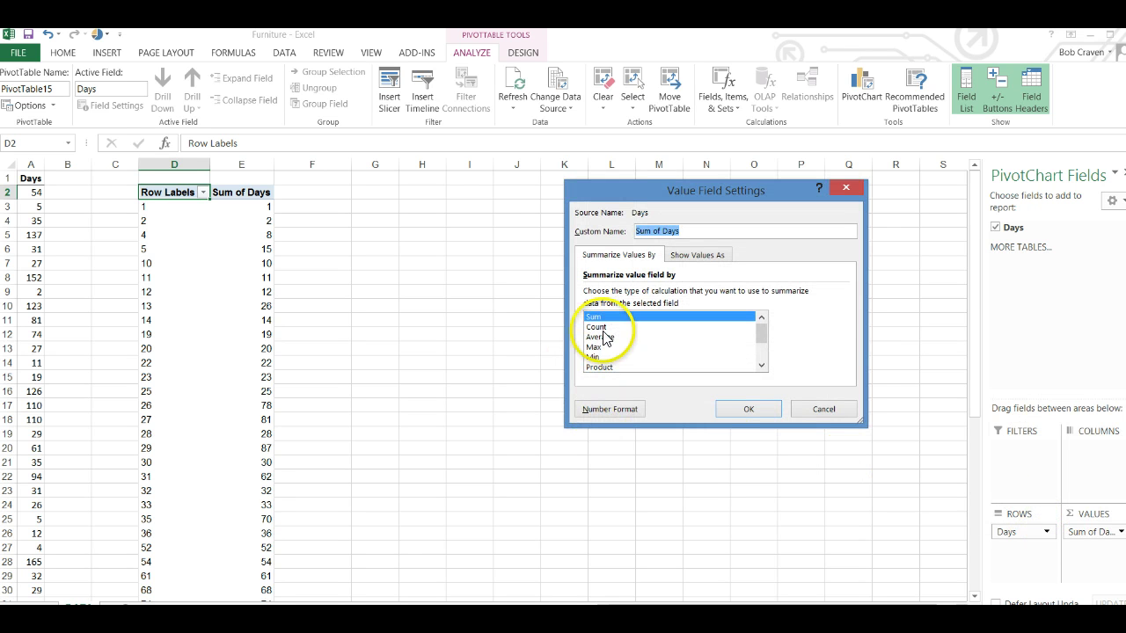
click(596, 326)
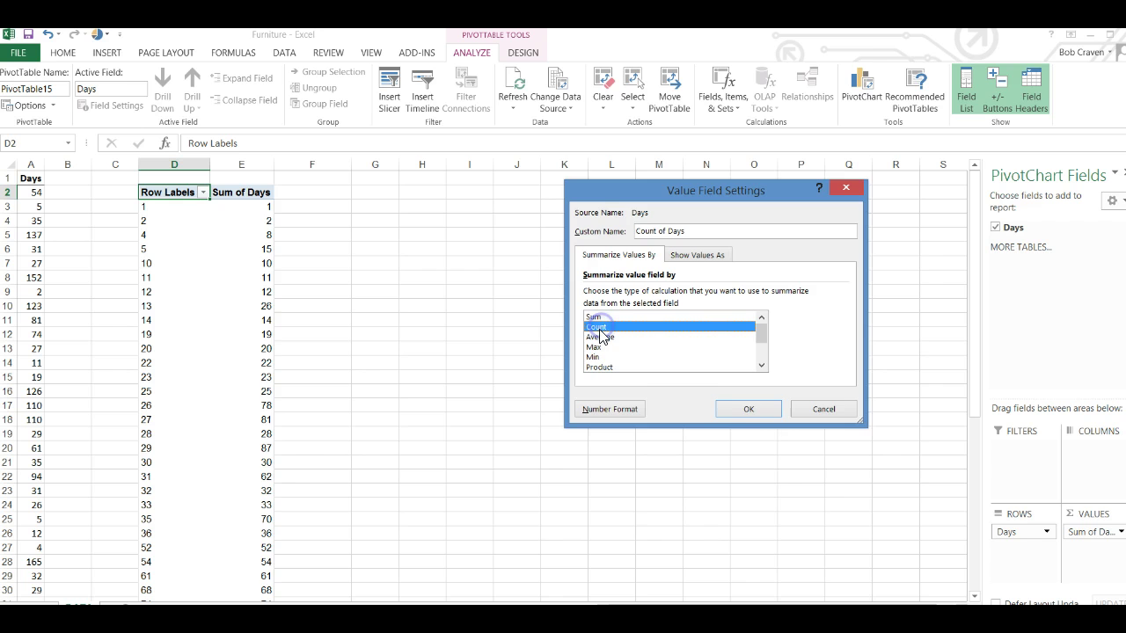
click(753, 409)
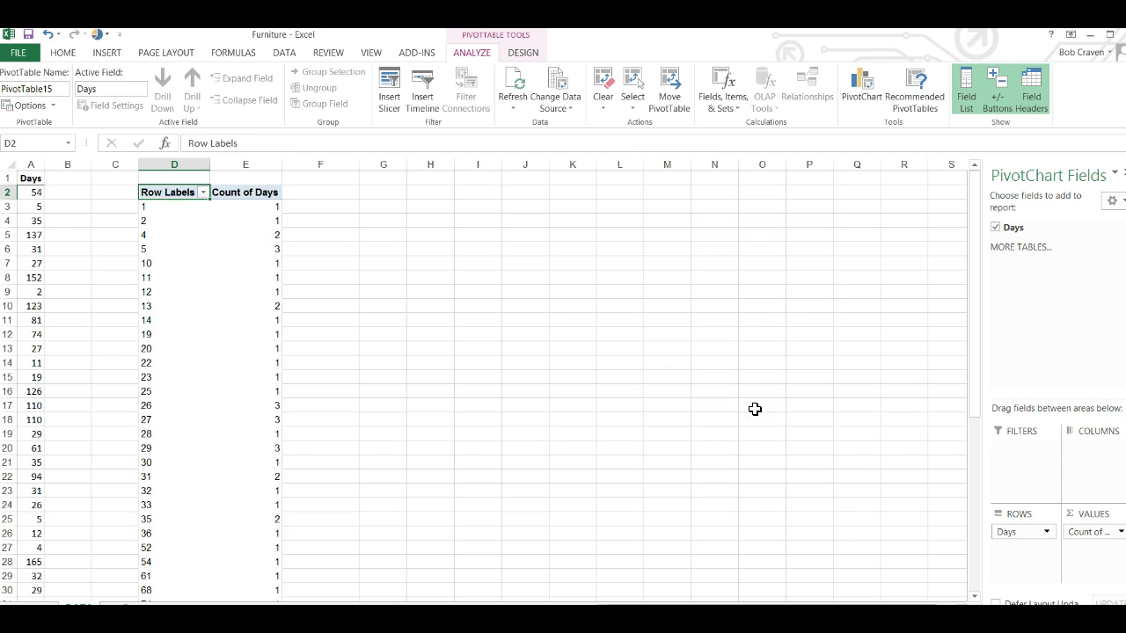
Group the PivotTable's Days row labels starting at 0, ending at 170, in intervals of 20
click(147, 362)
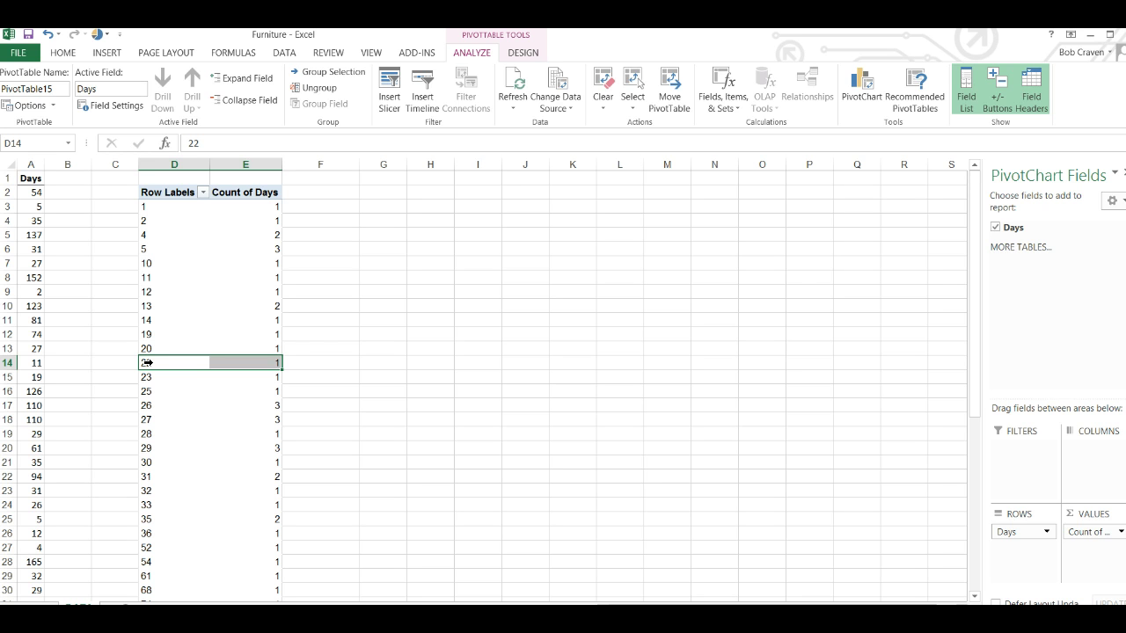
right_click(147, 362)
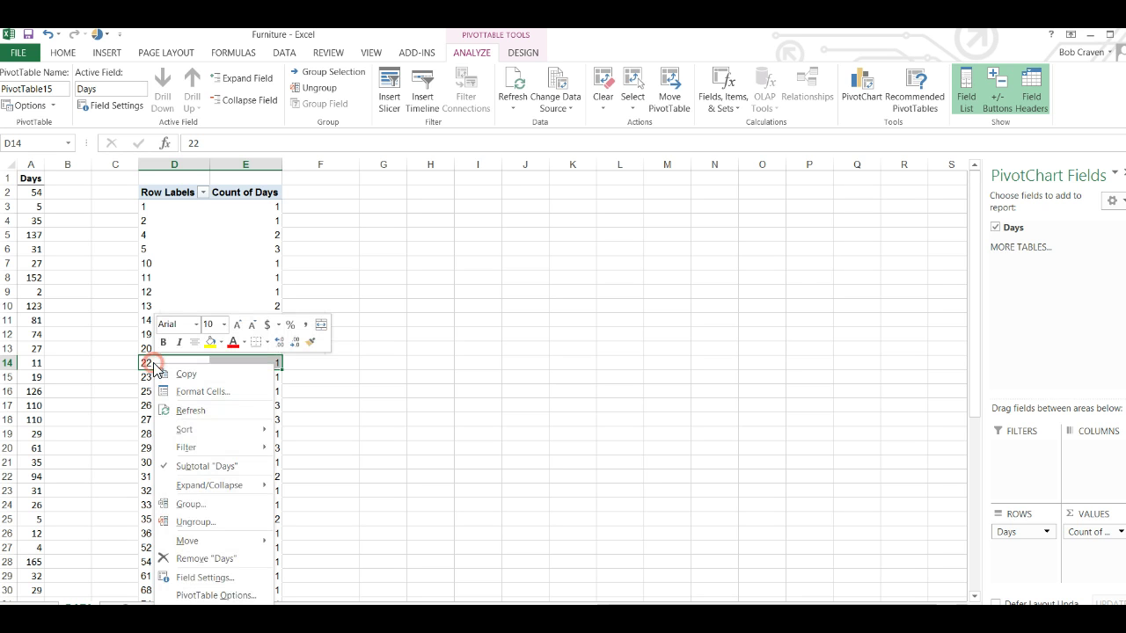
click(191, 504)
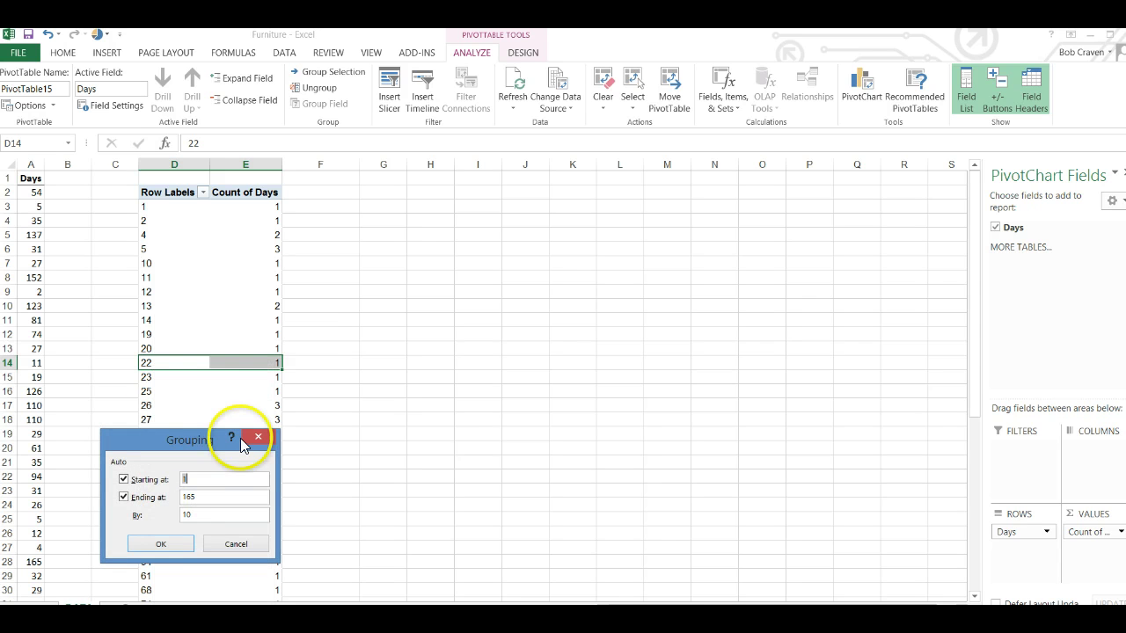
drag(207, 443, 710, 219)
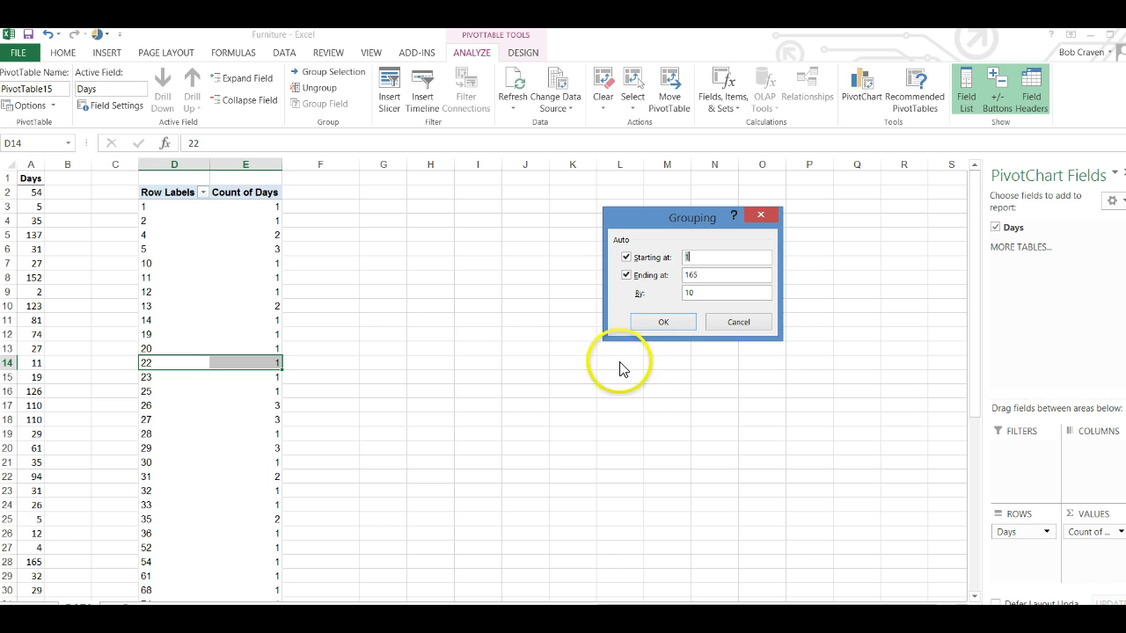
click(697, 257)
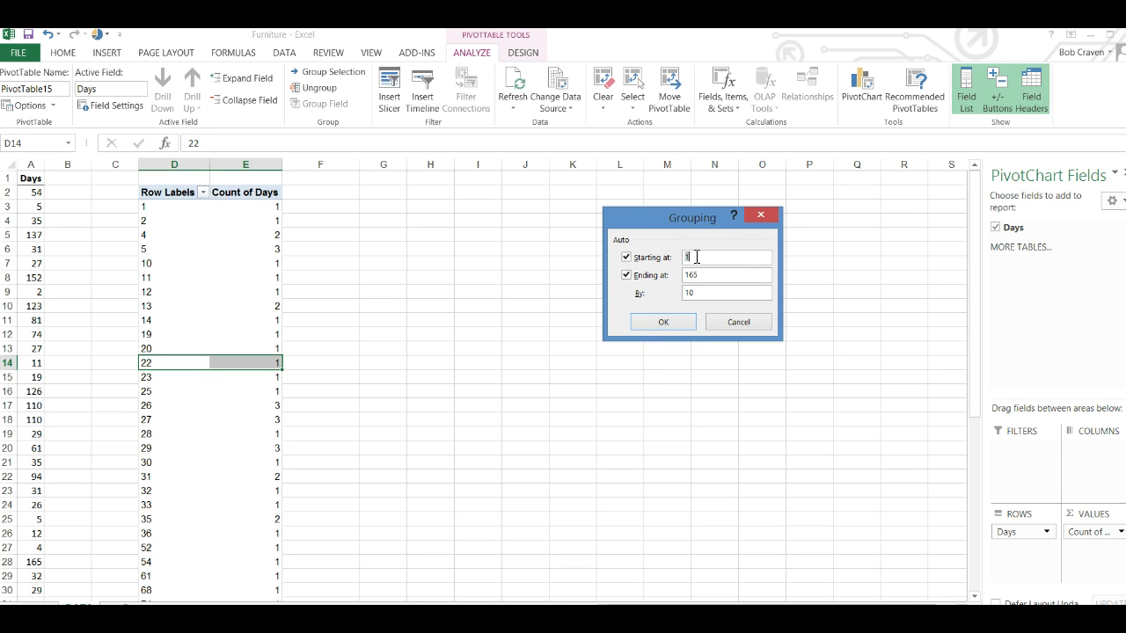
click(697, 257)
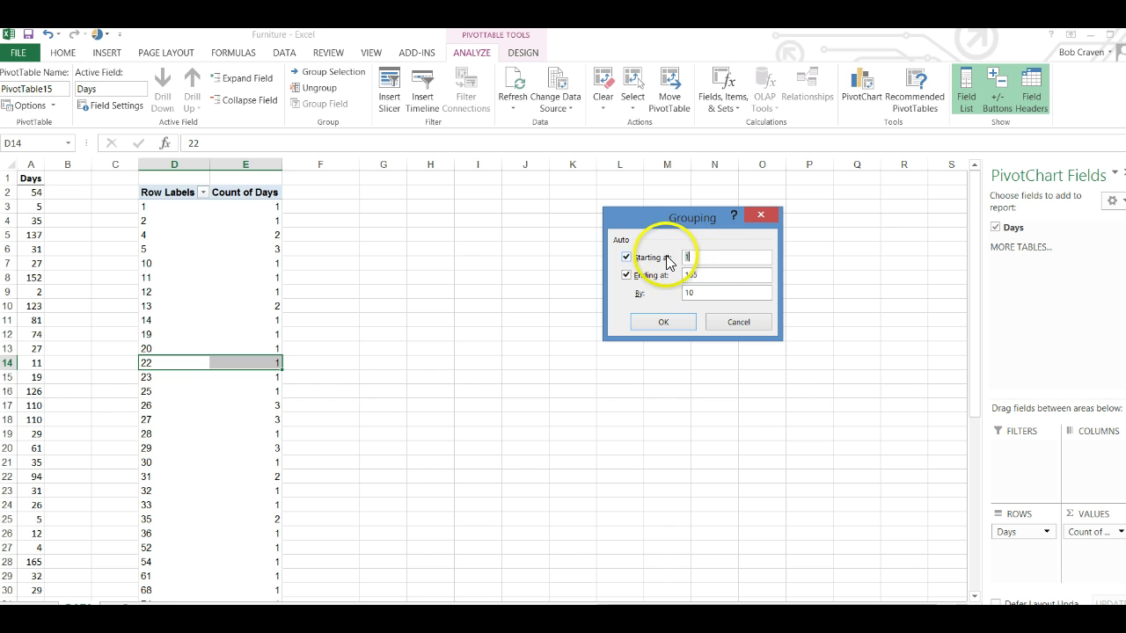
click(693, 277)
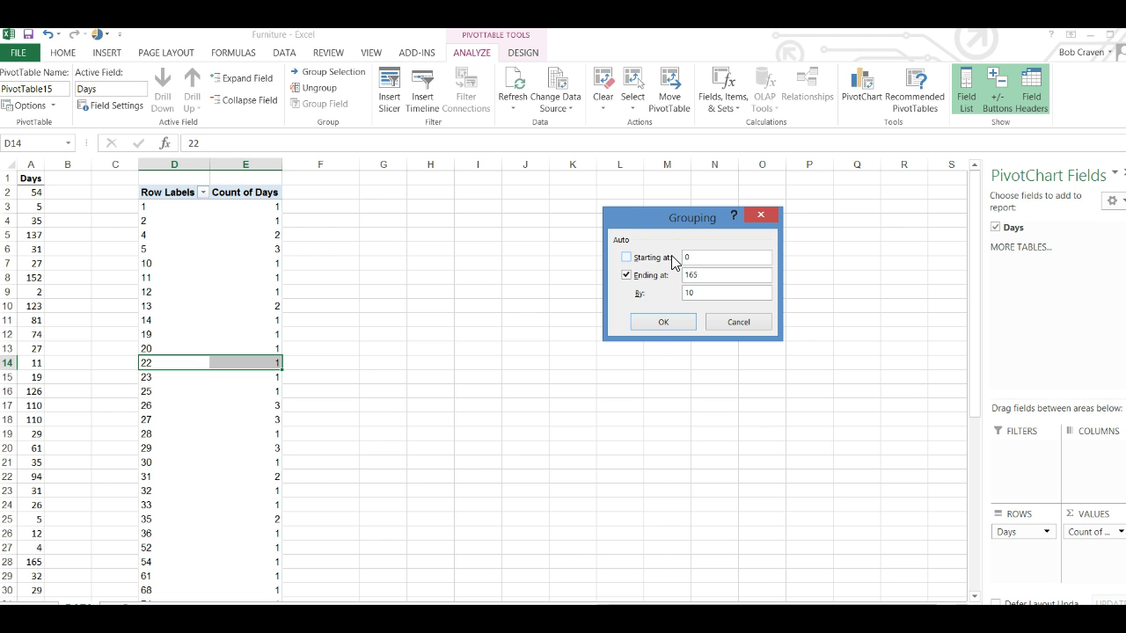
click(658, 274)
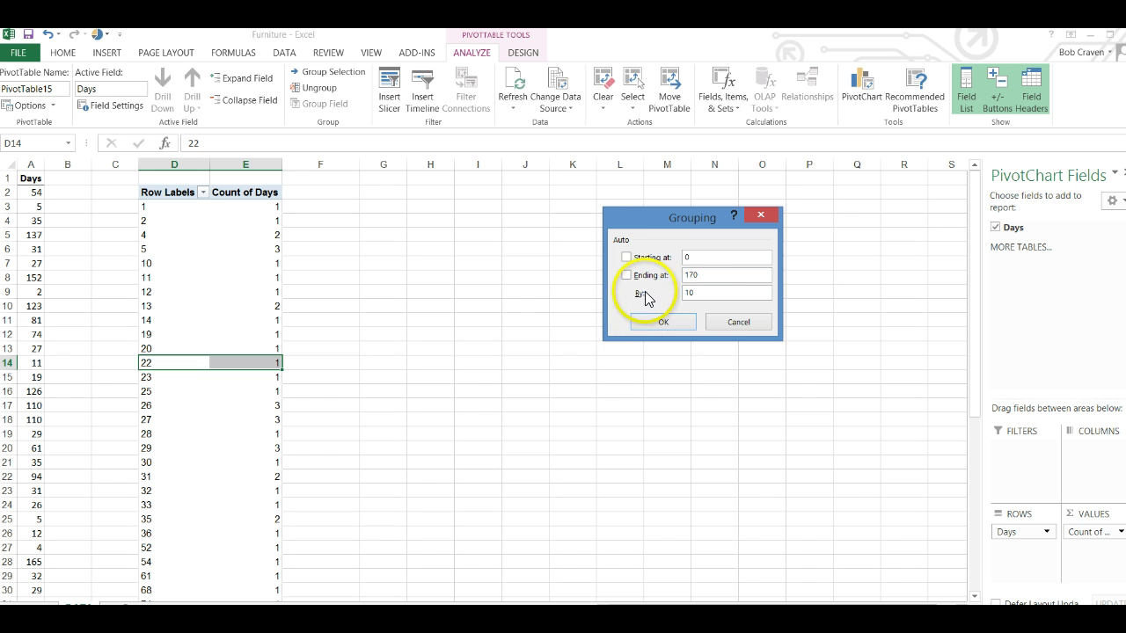
click(685, 292)
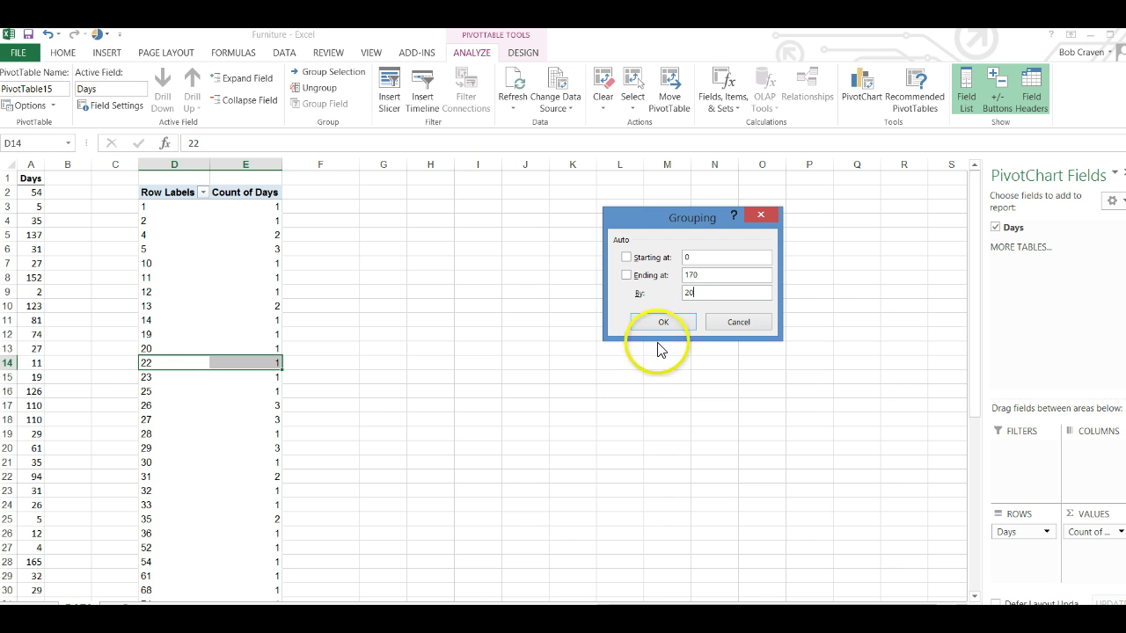
click(664, 322)
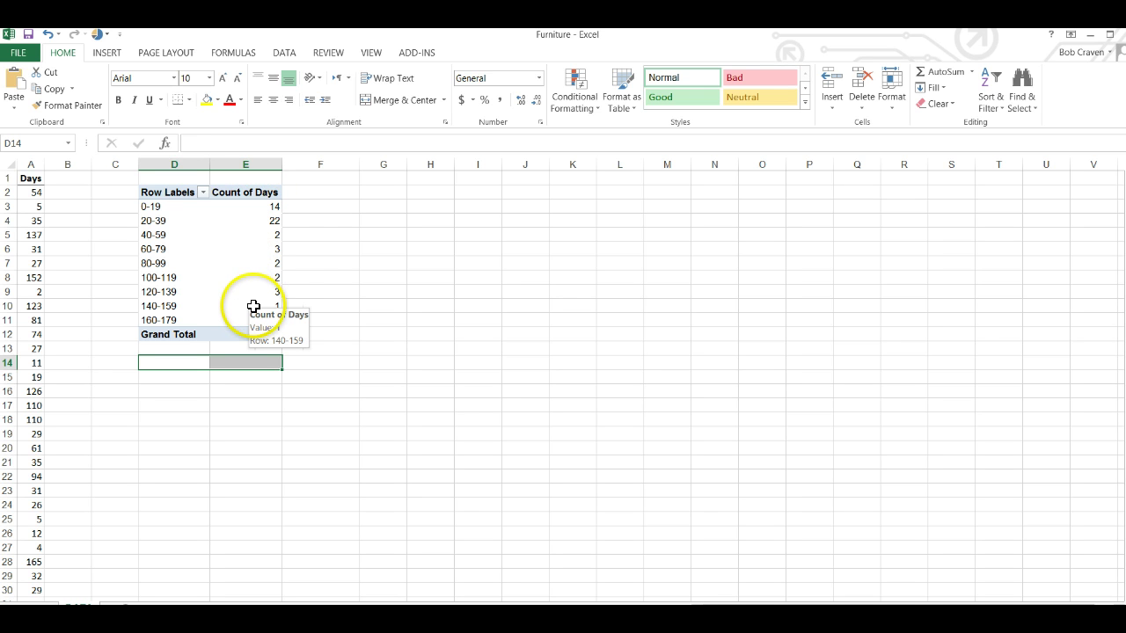
Sort the PivotTable's Count of Days values from largest to smallest
click(257, 234)
right_click(255, 234)
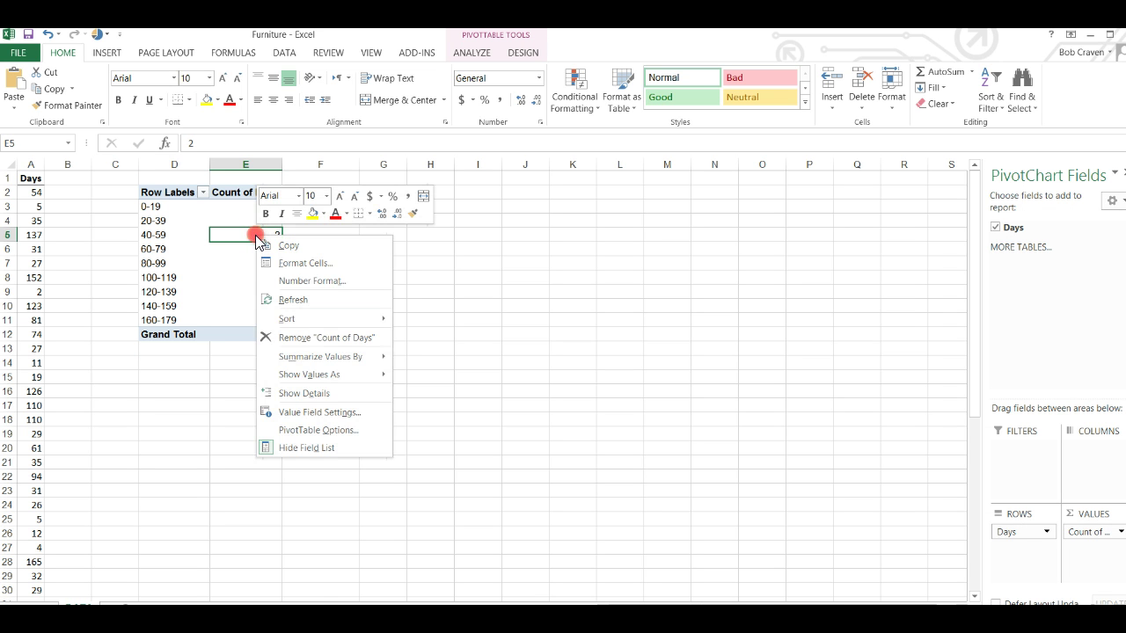
mouse_move(304, 317)
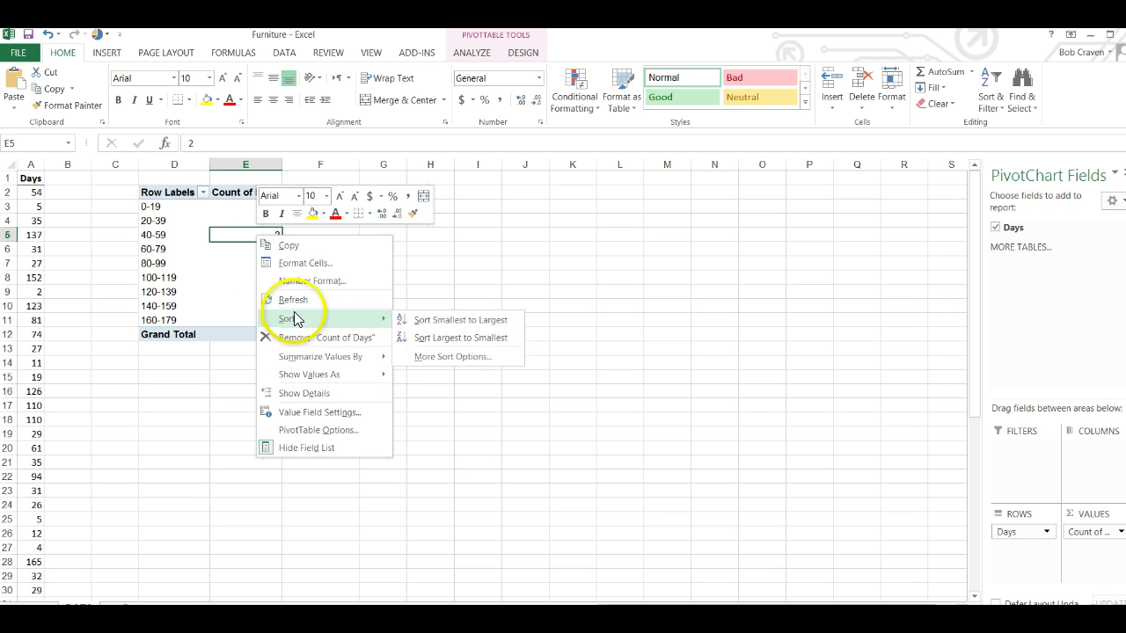
click(456, 338)
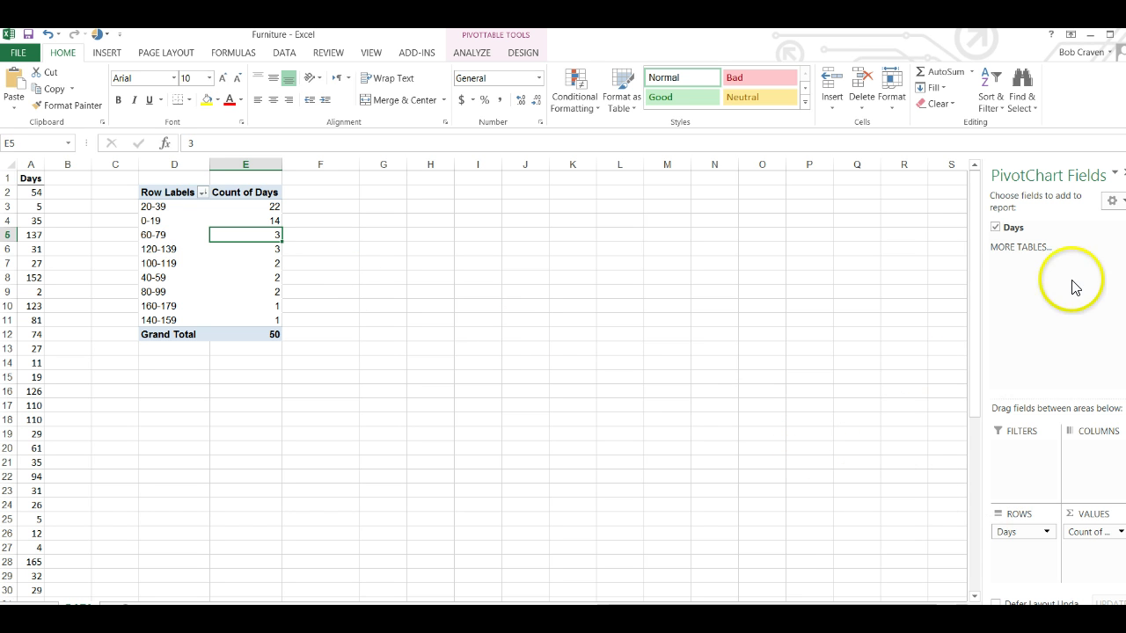
Add Days as a second value field, rename its header "Cumulative Percent", and widen column F to fit it
drag(1017, 229, 1088, 564)
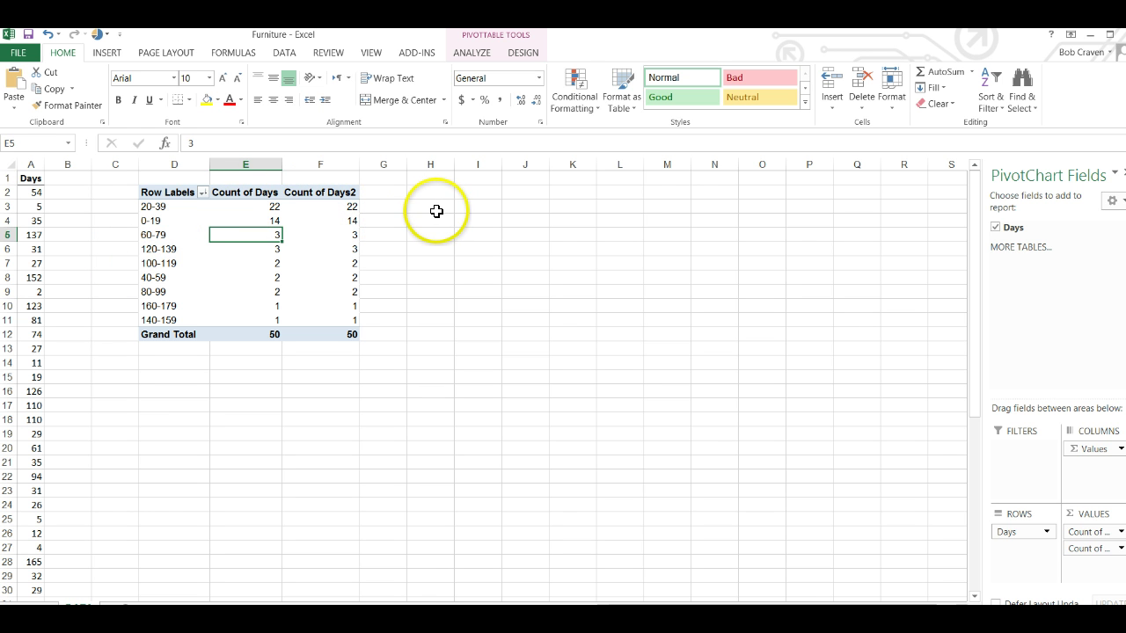
click(329, 191)
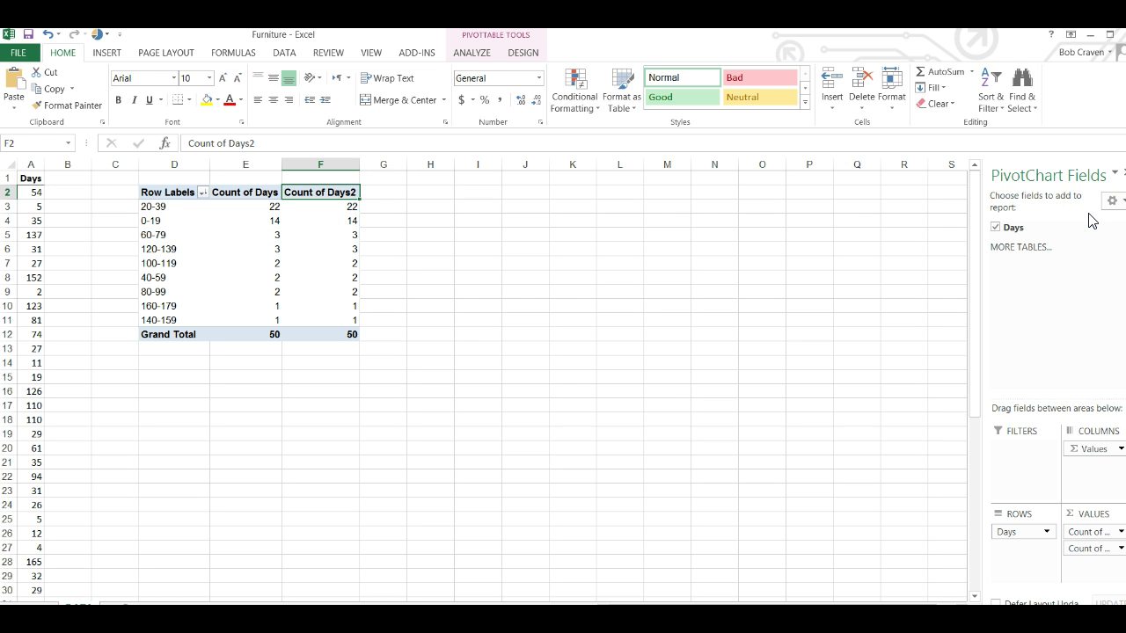
text(C)
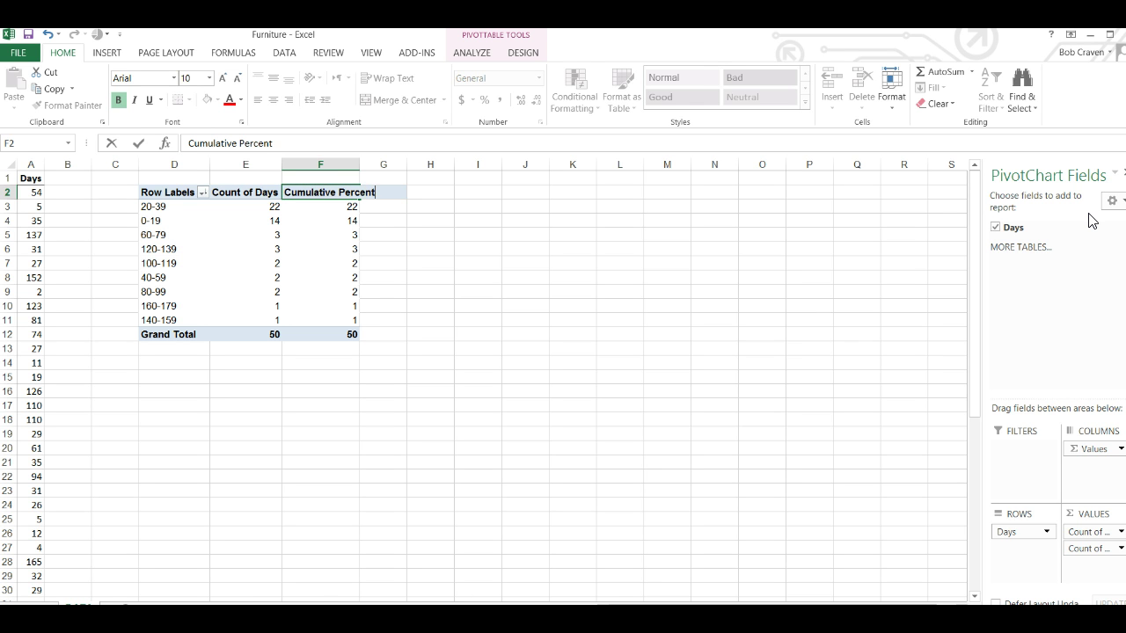
text(umulative Percent)
key(Return)
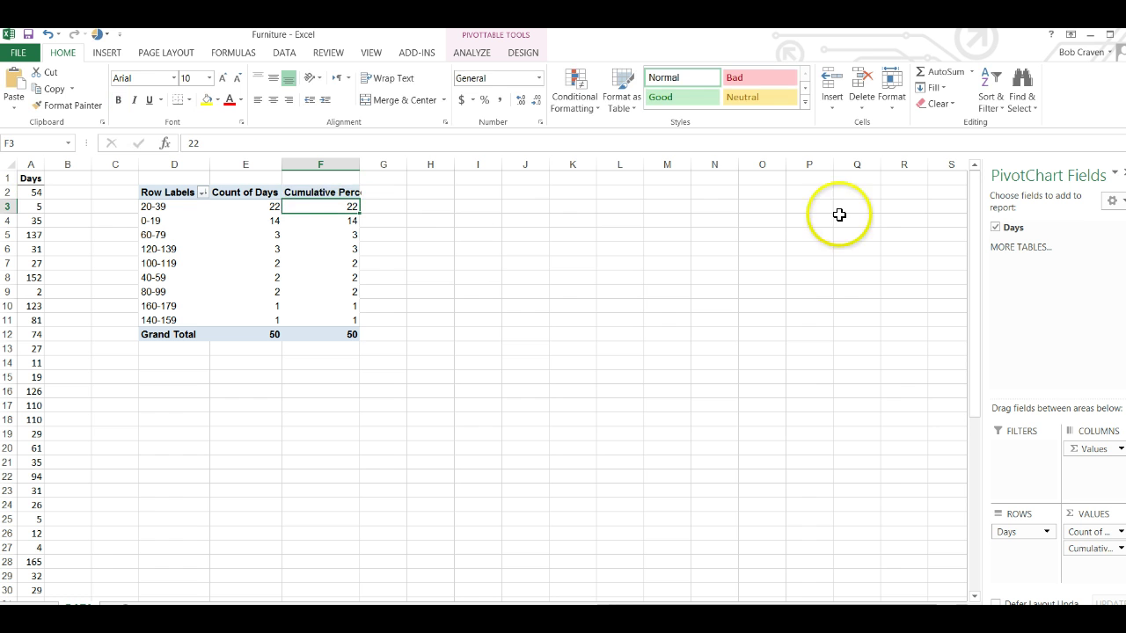
drag(360, 165, 384, 167)
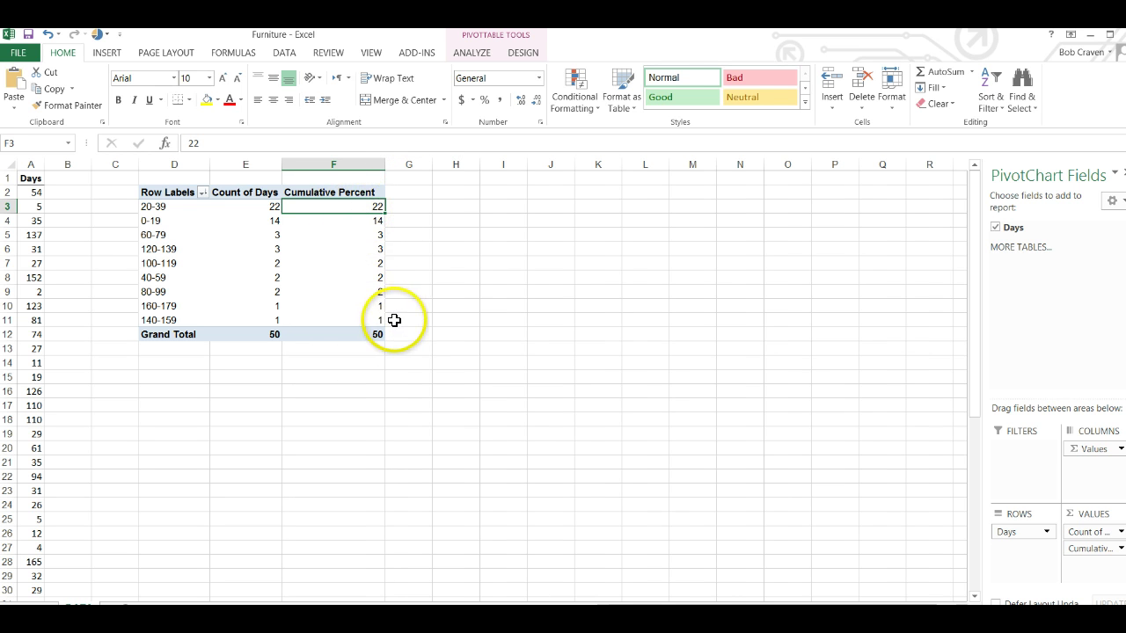
Show the Cumulative Percent values as % Running Total In, with Days as the base field
click(358, 263)
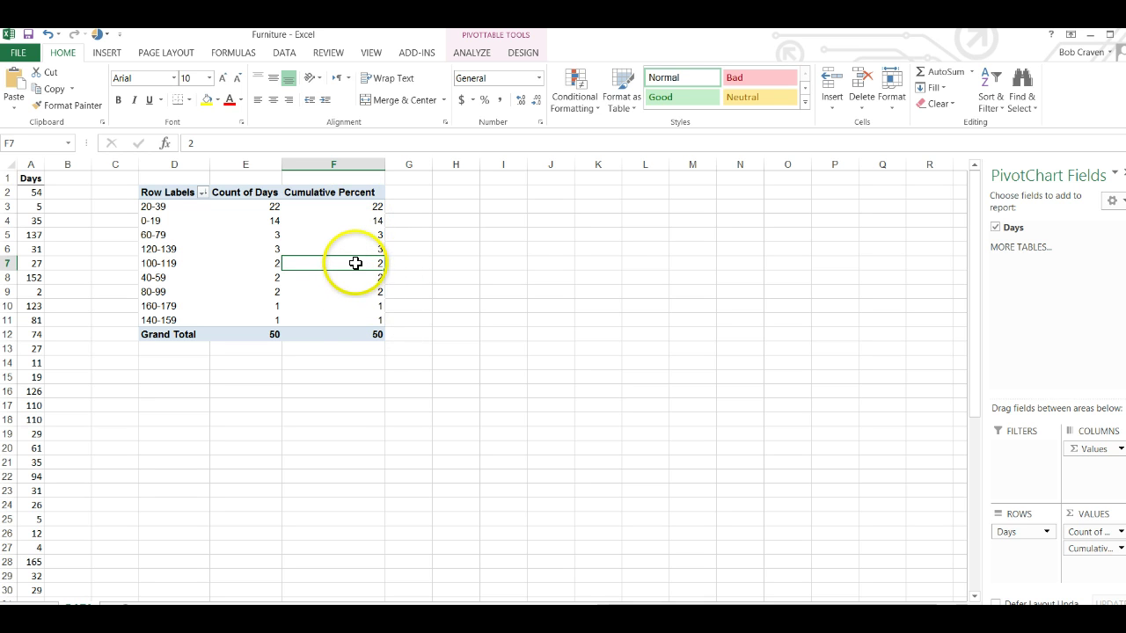
right_click(356, 263)
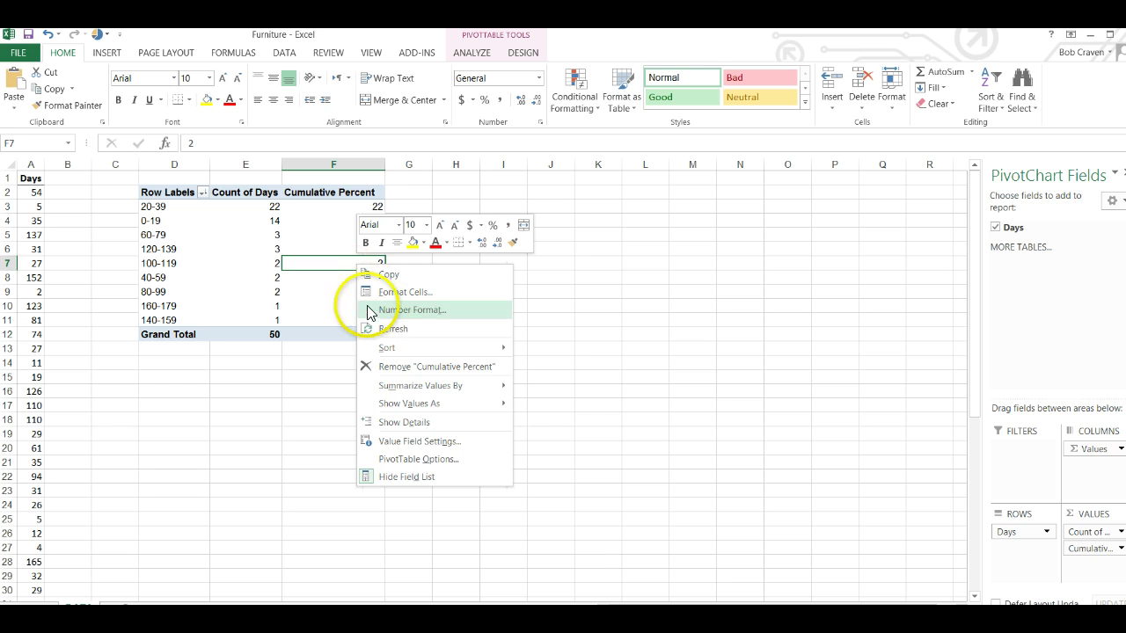
mouse_move(410, 406)
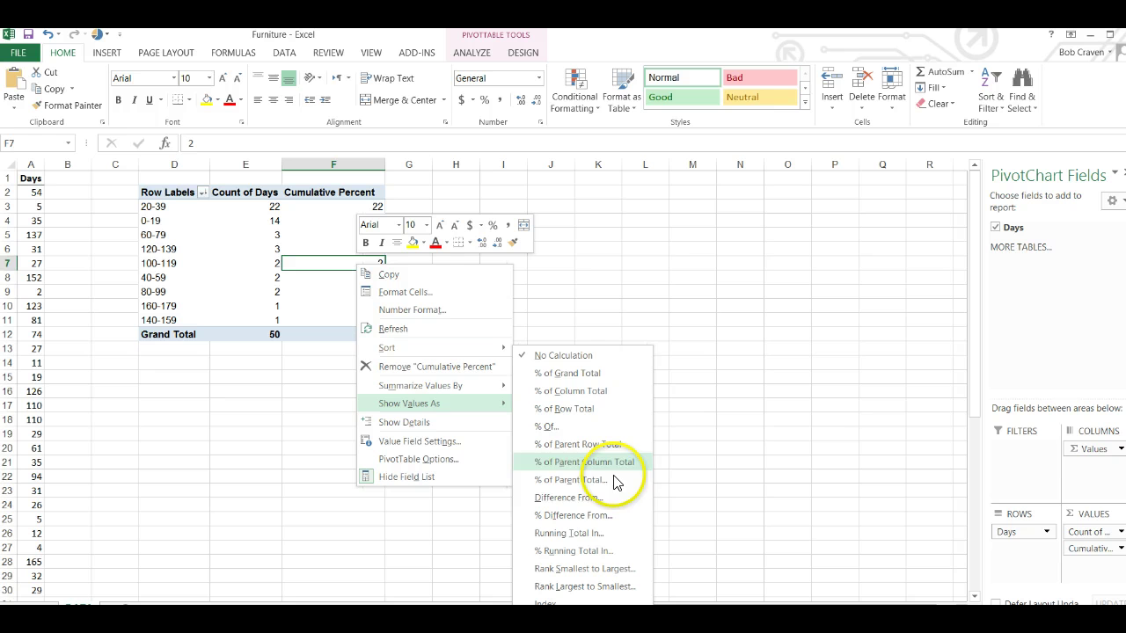
click(597, 557)
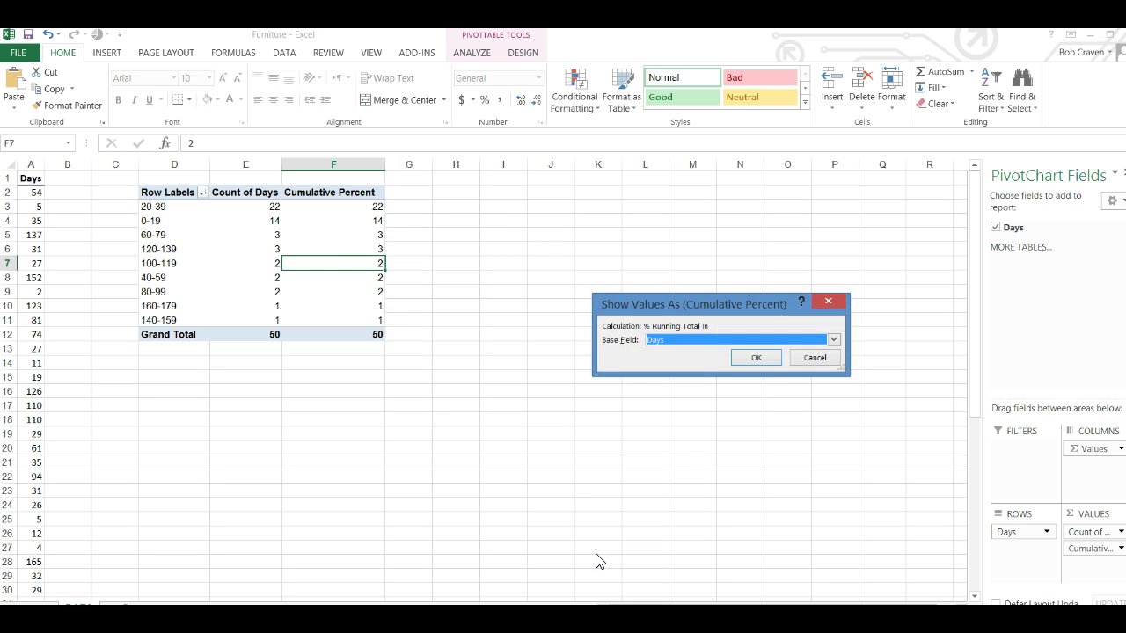
click(756, 358)
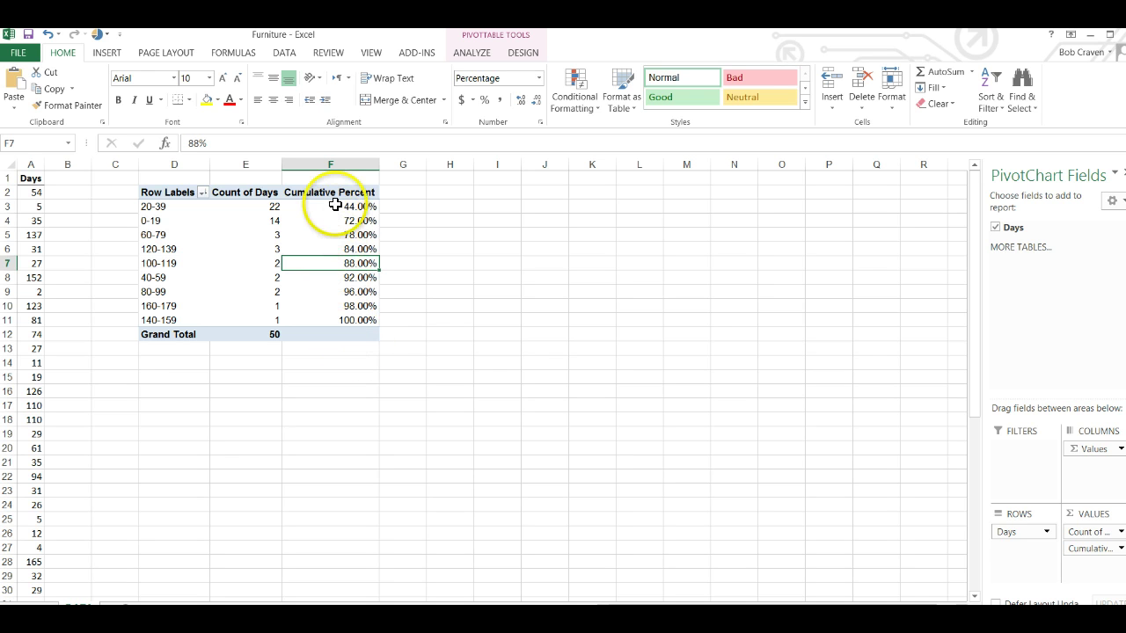
Format the PivotTable's Cumulative Percent values in F3:F11 as percentages with 0 decimal places
drag(336, 211, 351, 318)
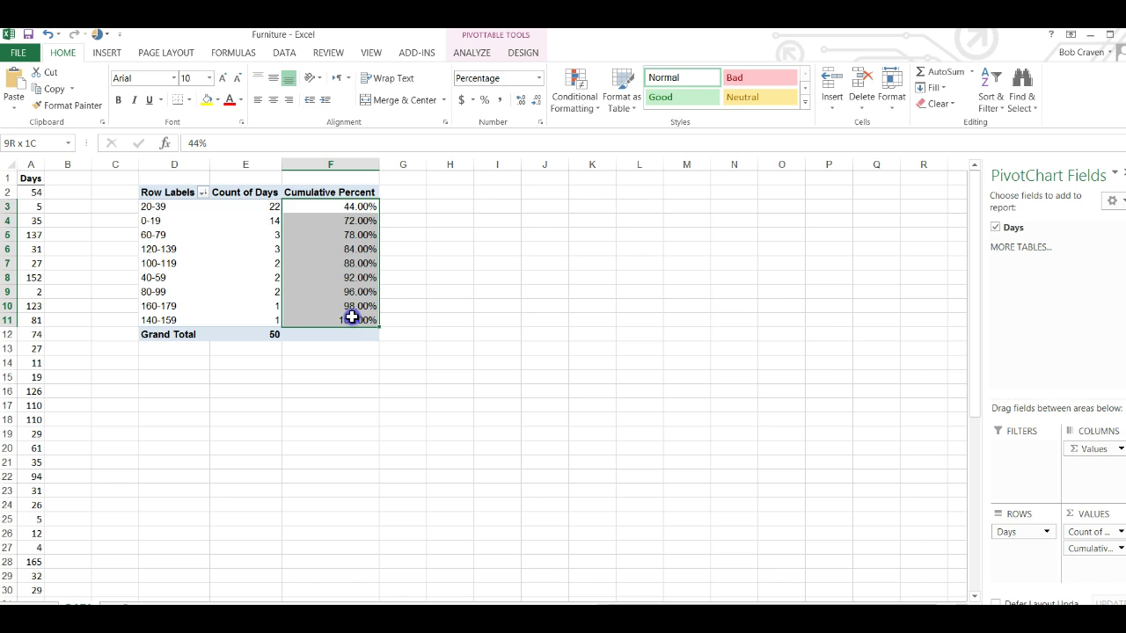
right_click(342, 237)
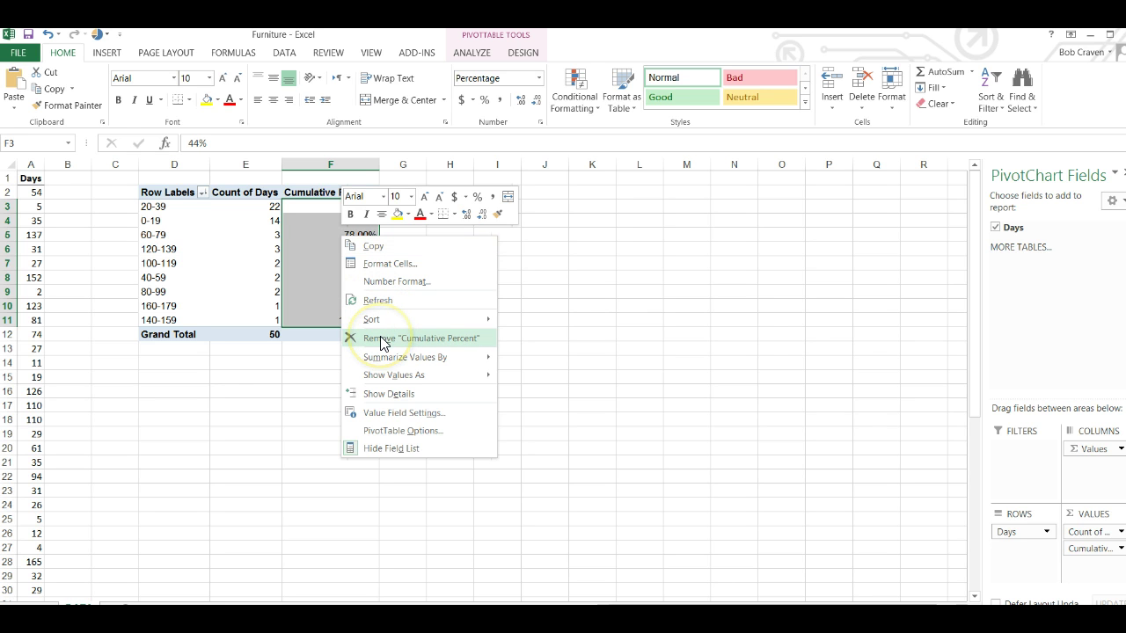
click(390, 263)
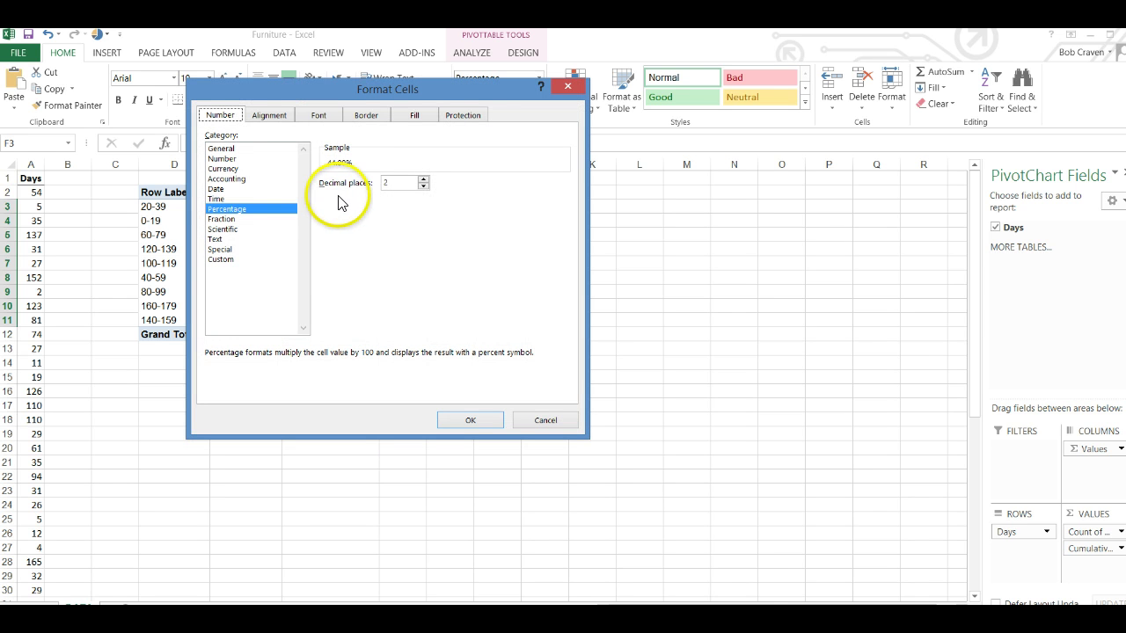
click(422, 187)
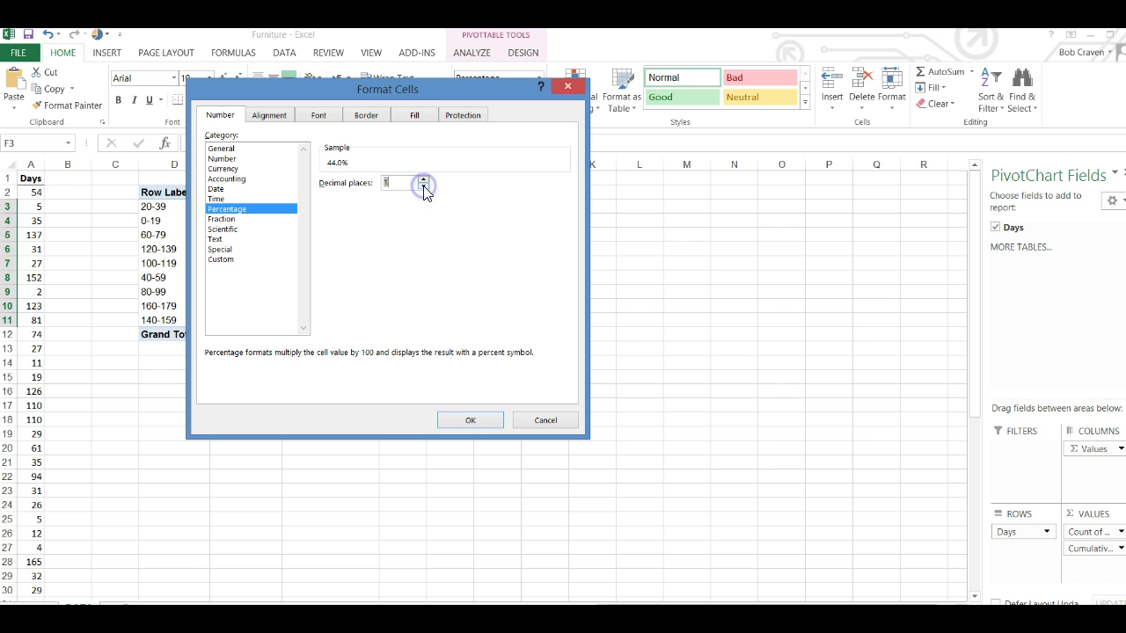
click(476, 420)
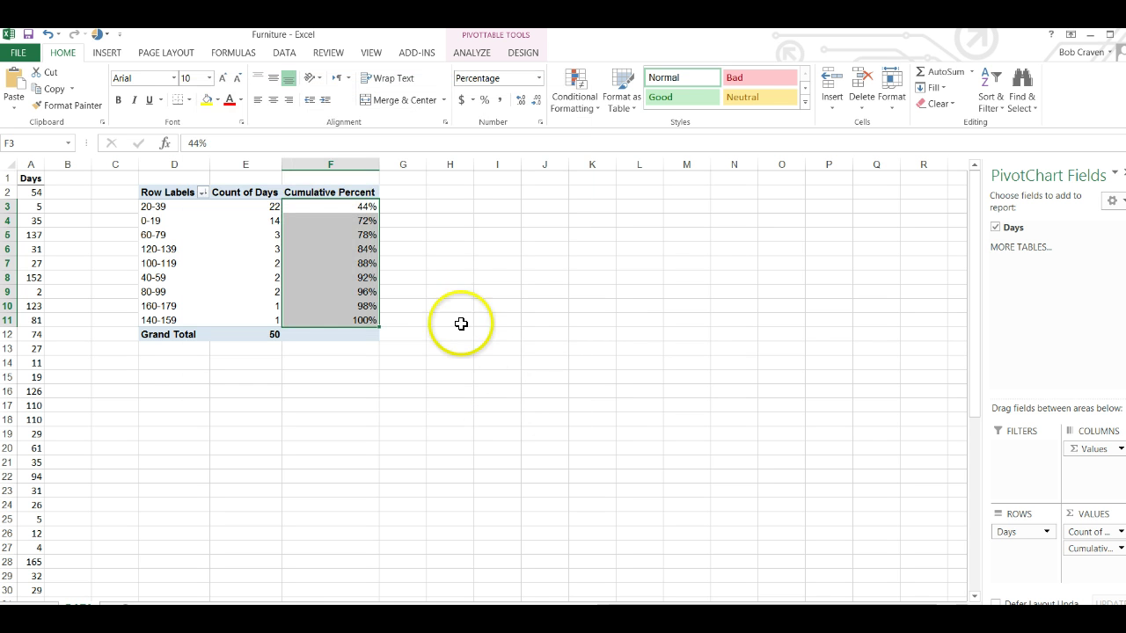
click(433, 248)
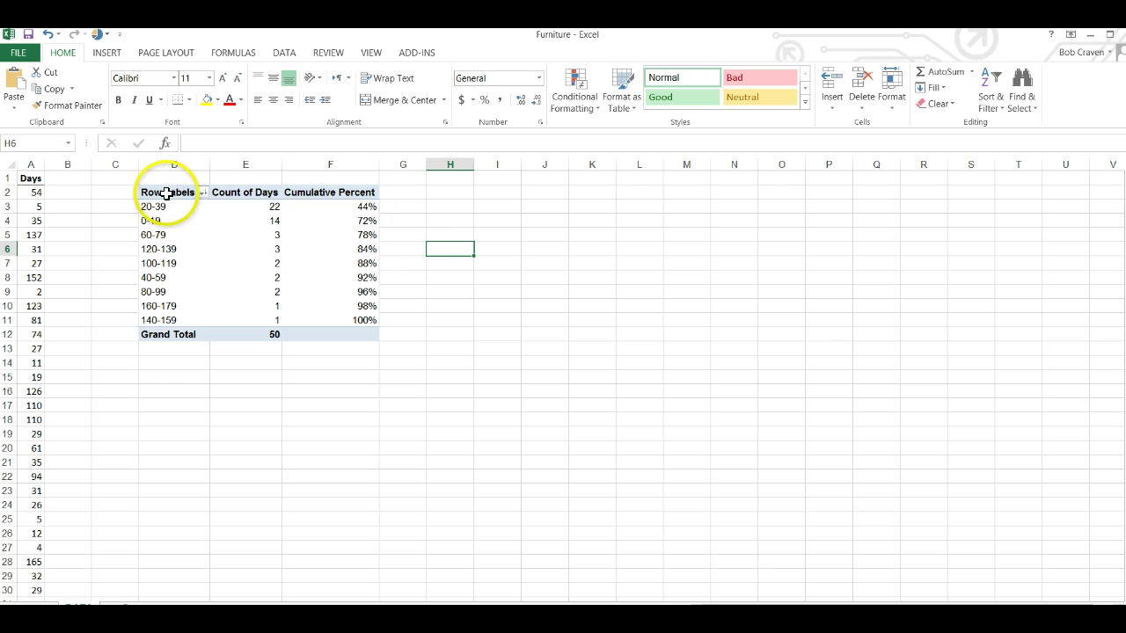
Insert a Clustered Column - Line on Secondary Axis combo chart from PivotTable range D2:F11
drag(166, 193, 377, 313)
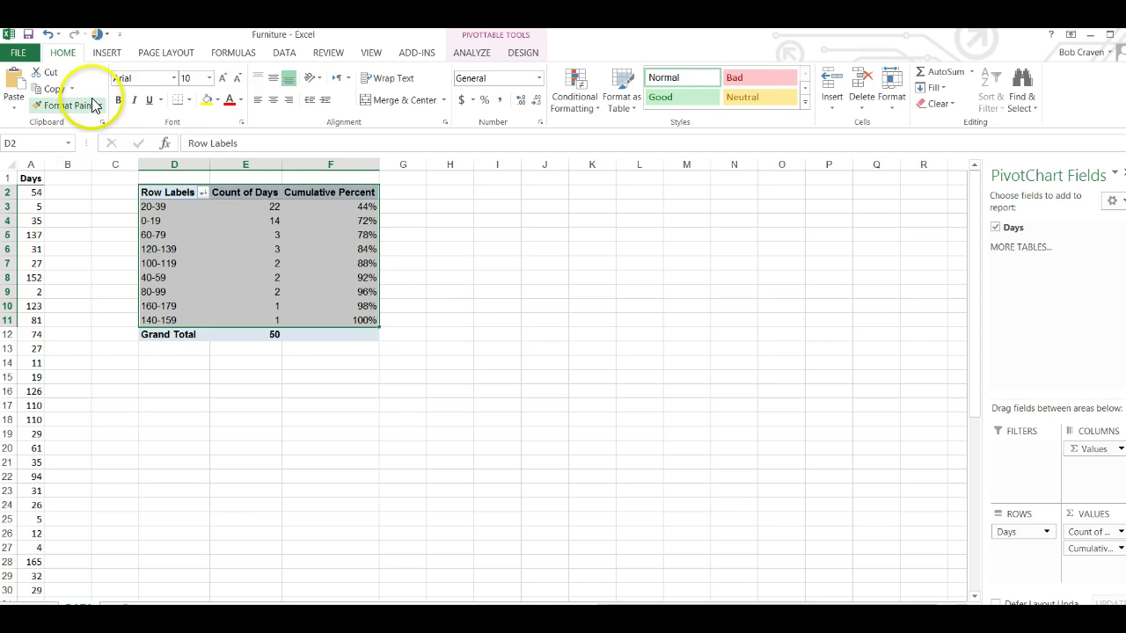
click(107, 53)
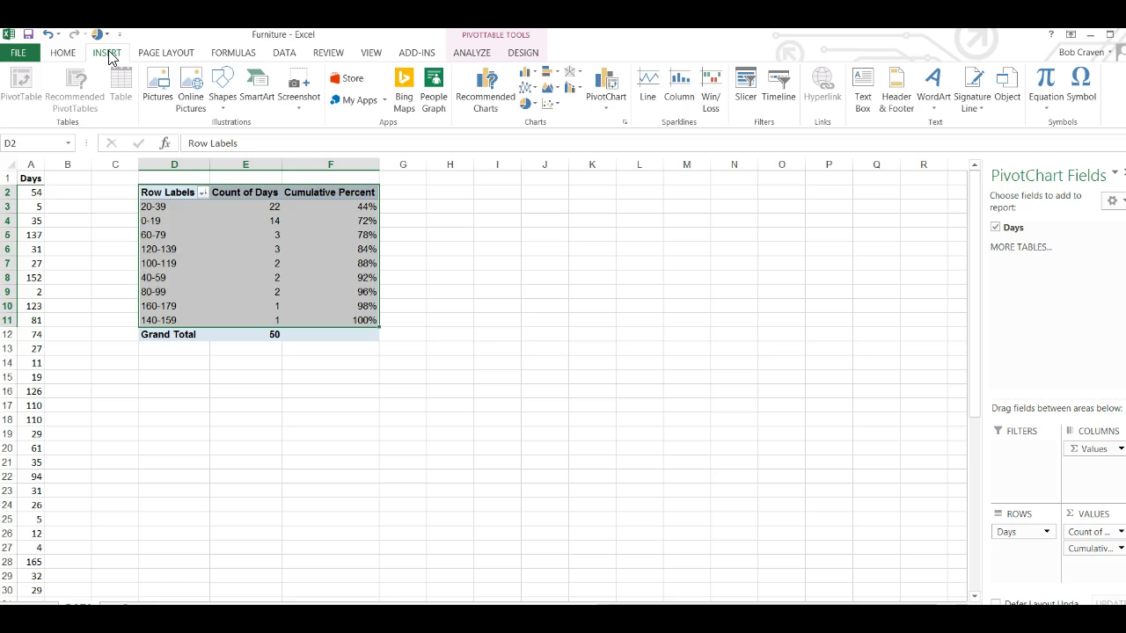
click(494, 89)
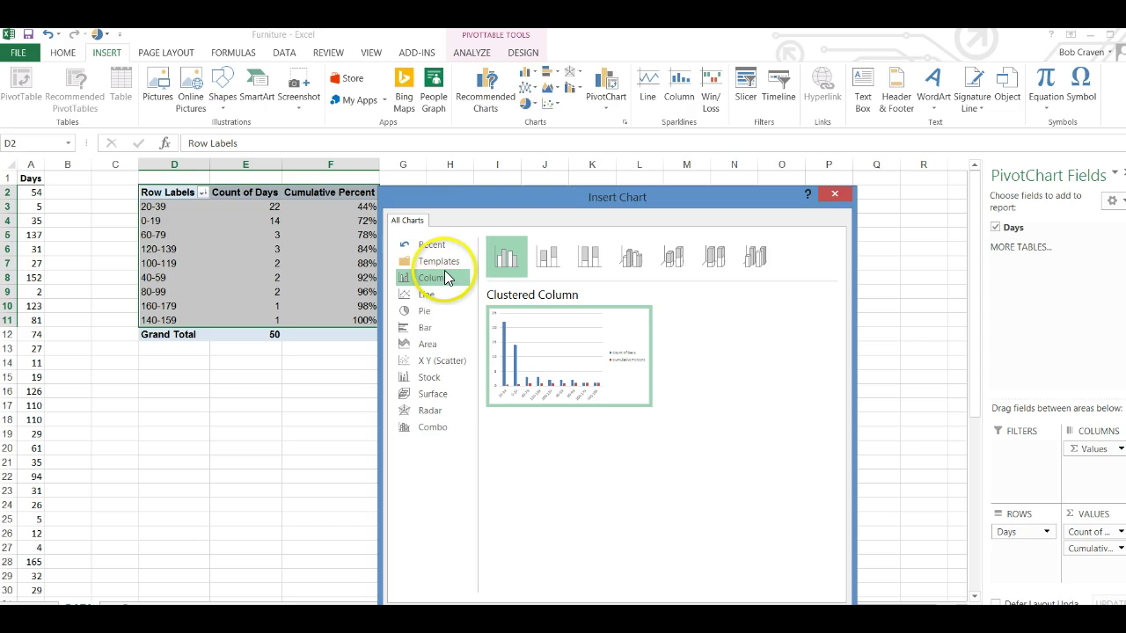
click(433, 425)
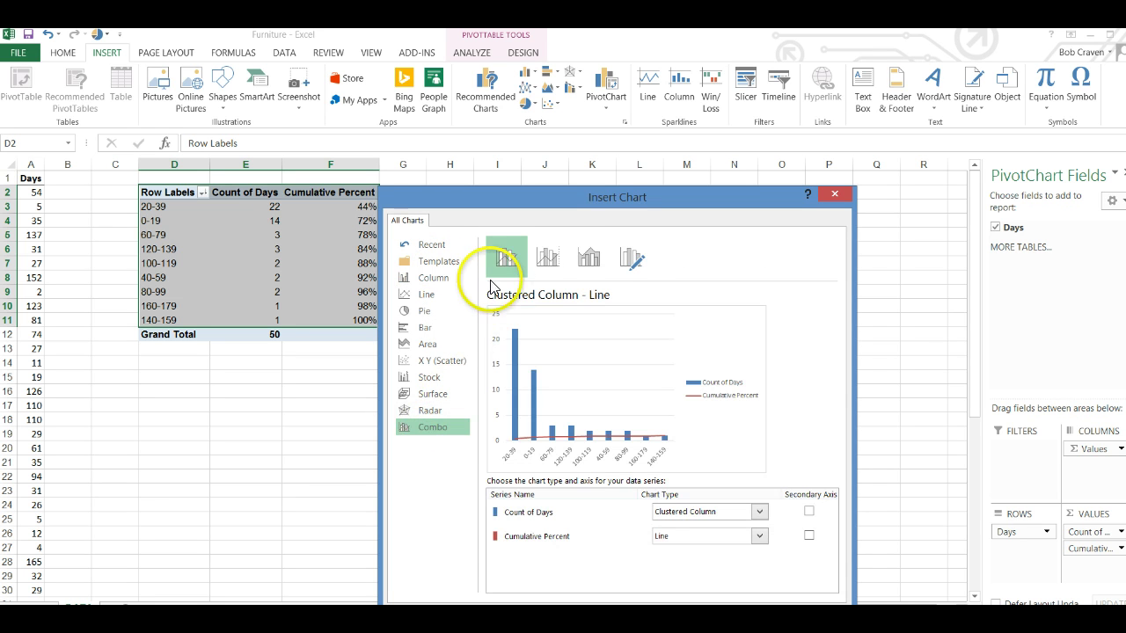
click(530, 258)
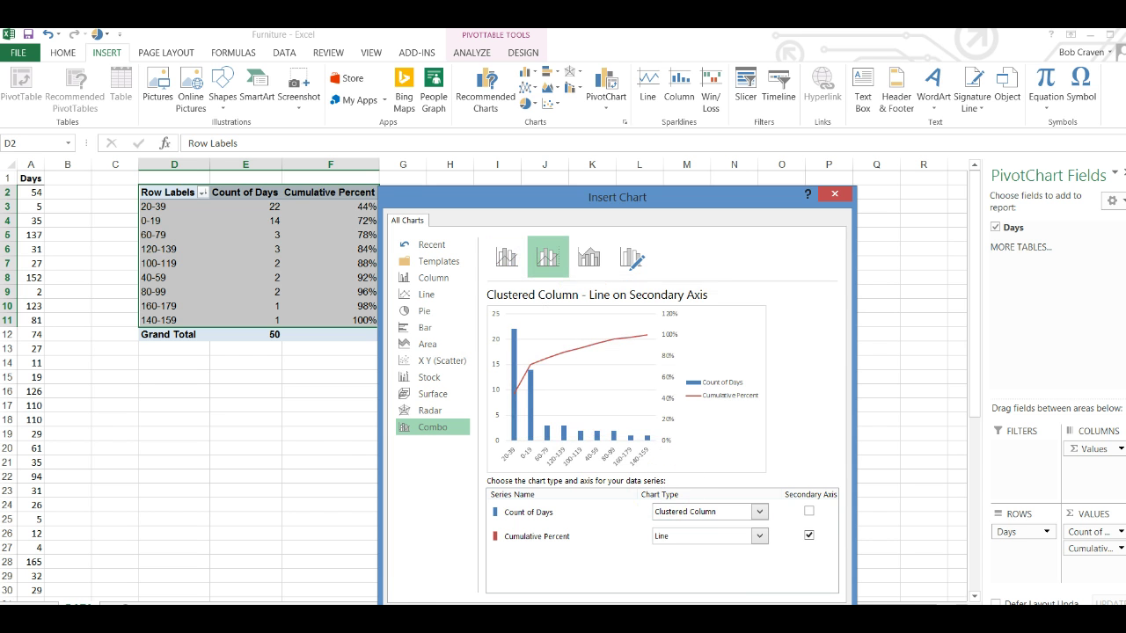
key(Return)
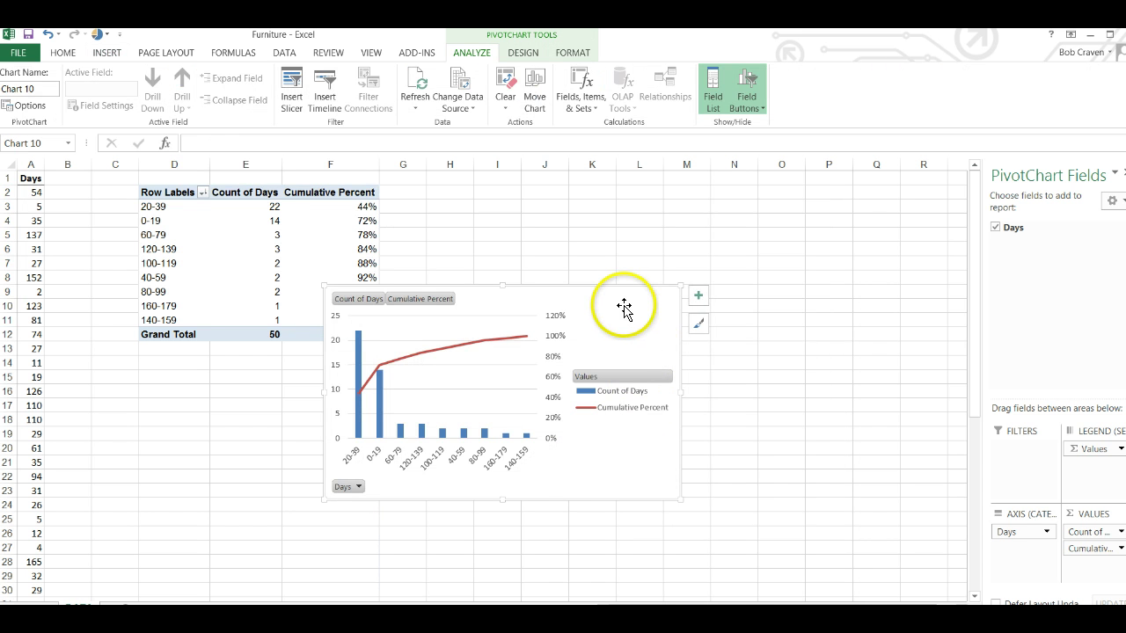
Move the combo chart beside the PivotTable and delete its legend
mouse_move(624, 306)
mouse_down()
mouse_move(609, 302)
mouse_move(724, 286)
mouse_move(696, 199)
mouse_up()
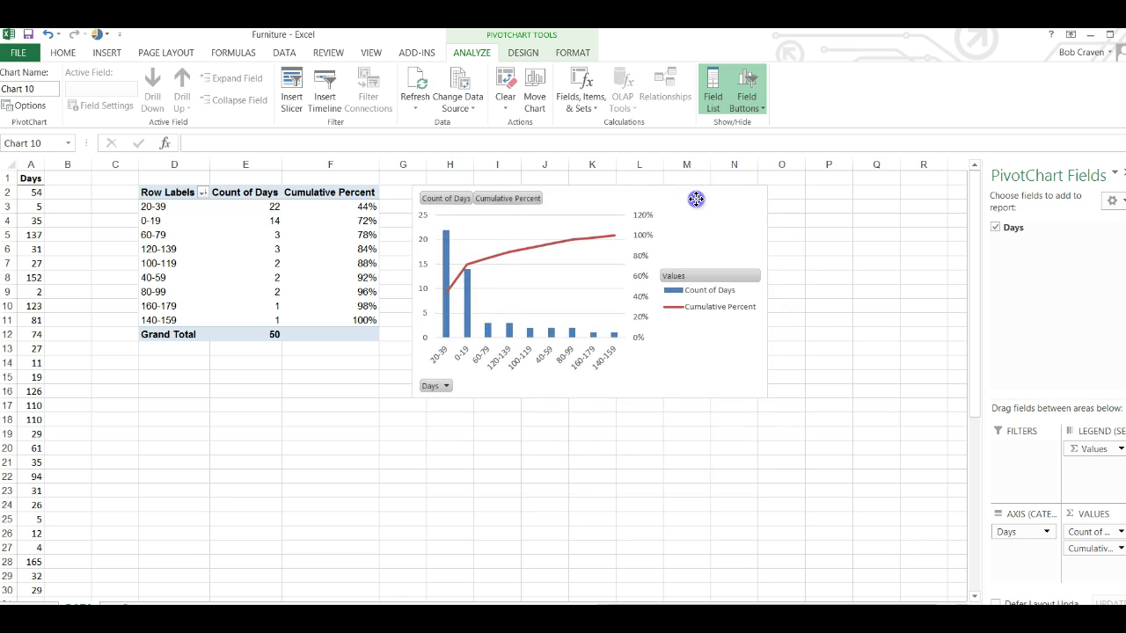
click(739, 296)
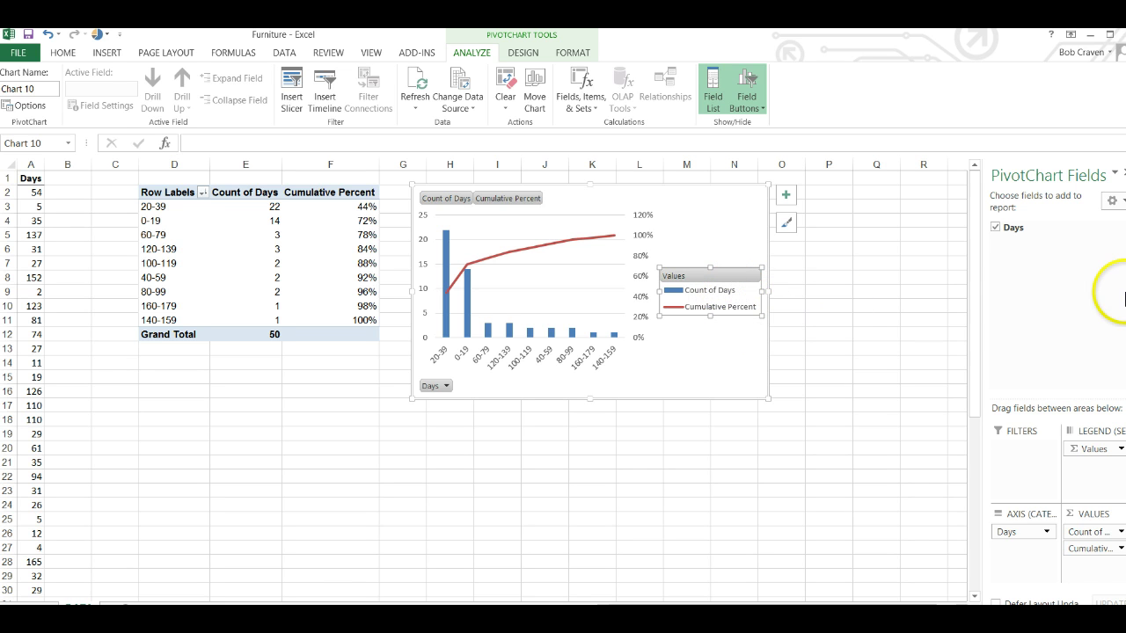
key(Delete)
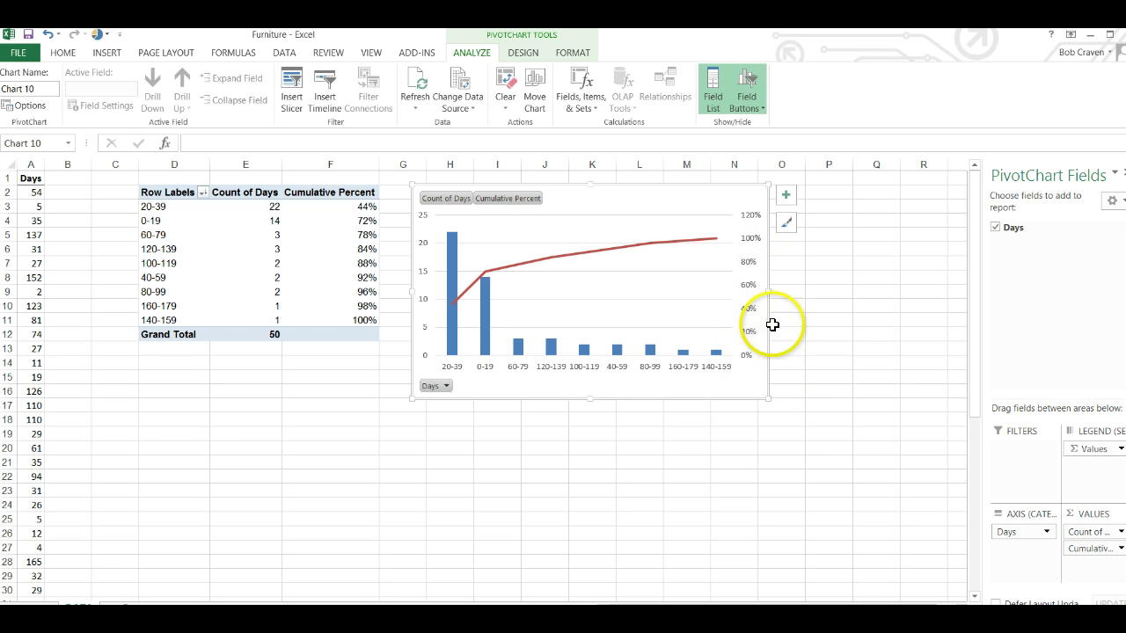
Set the secondary percentage axis maximum to 1.0, and close the Format Axis and PivotChart Fields panes
click(749, 270)
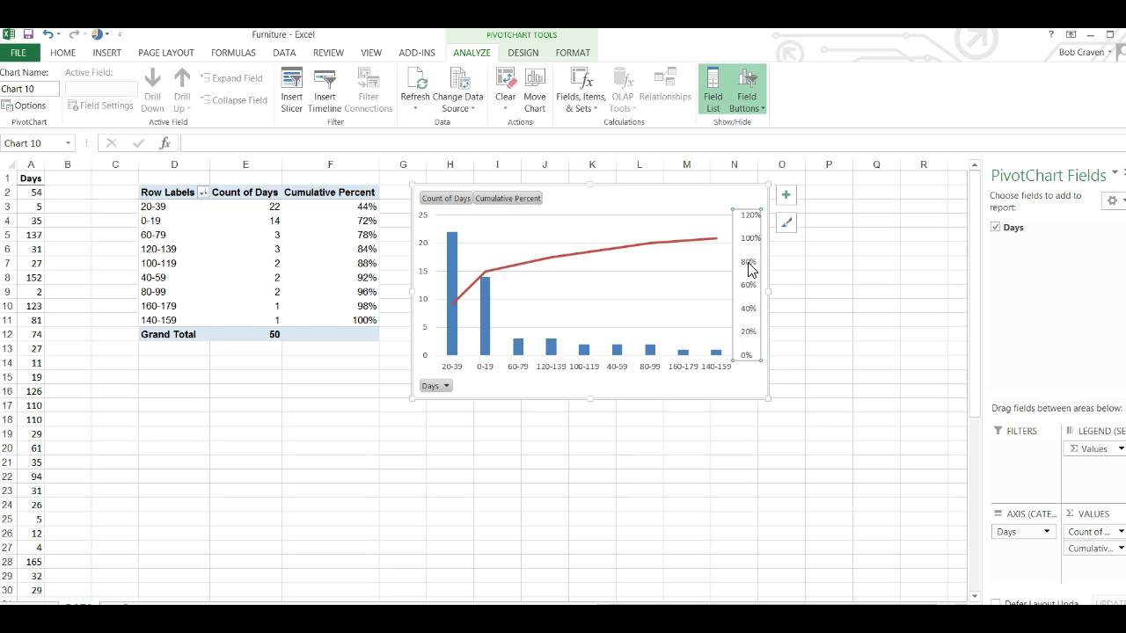
double_click(748, 270)
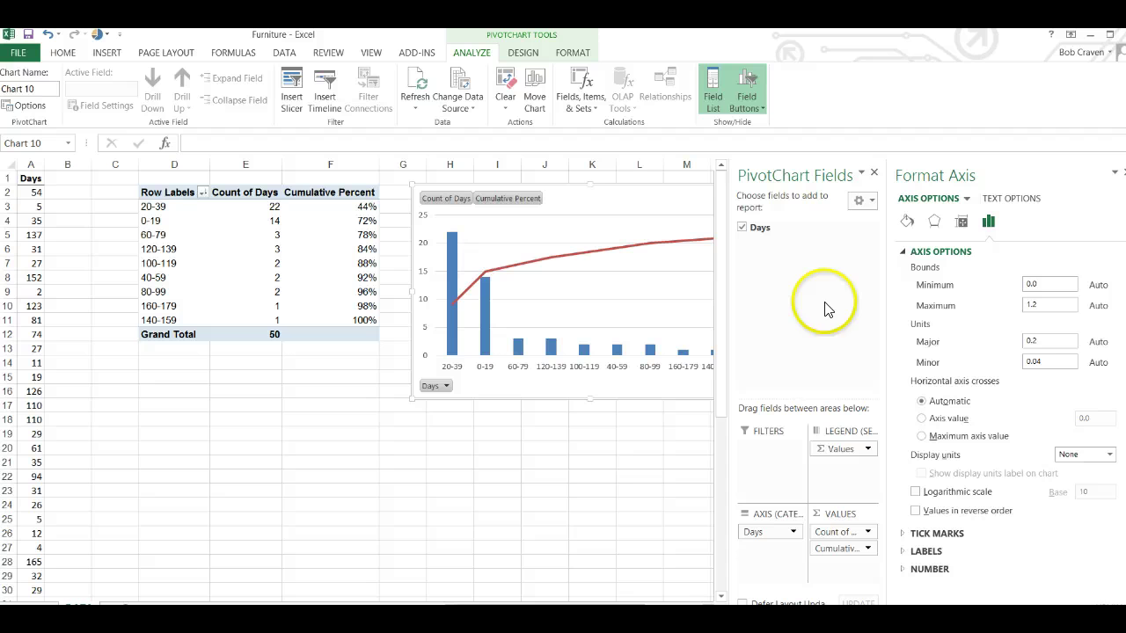
click(1055, 305)
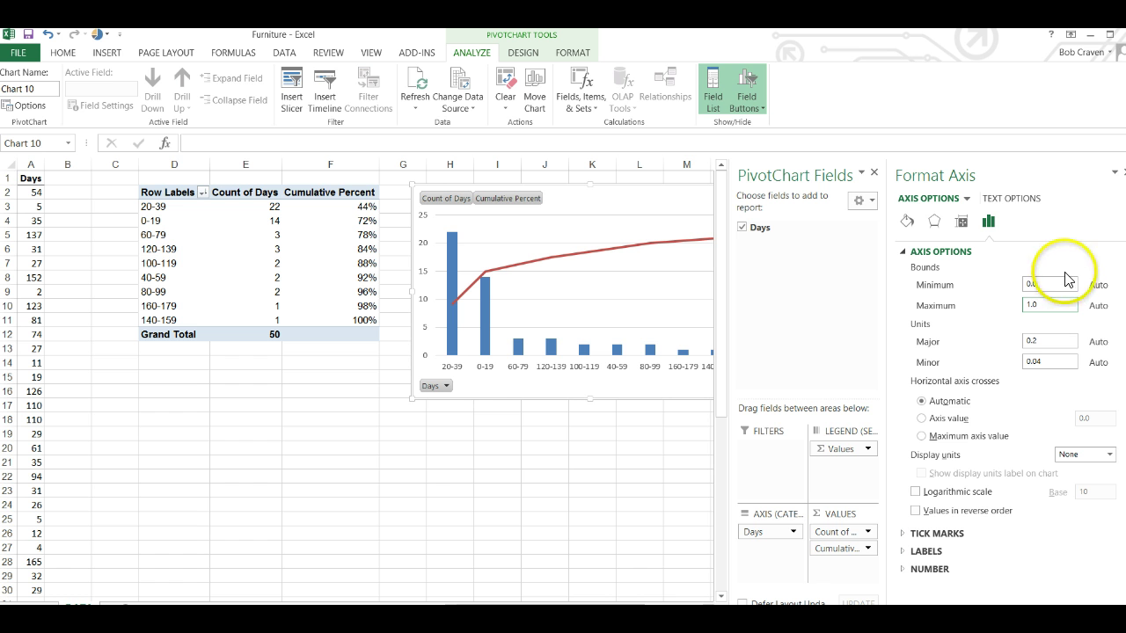
click(1118, 175)
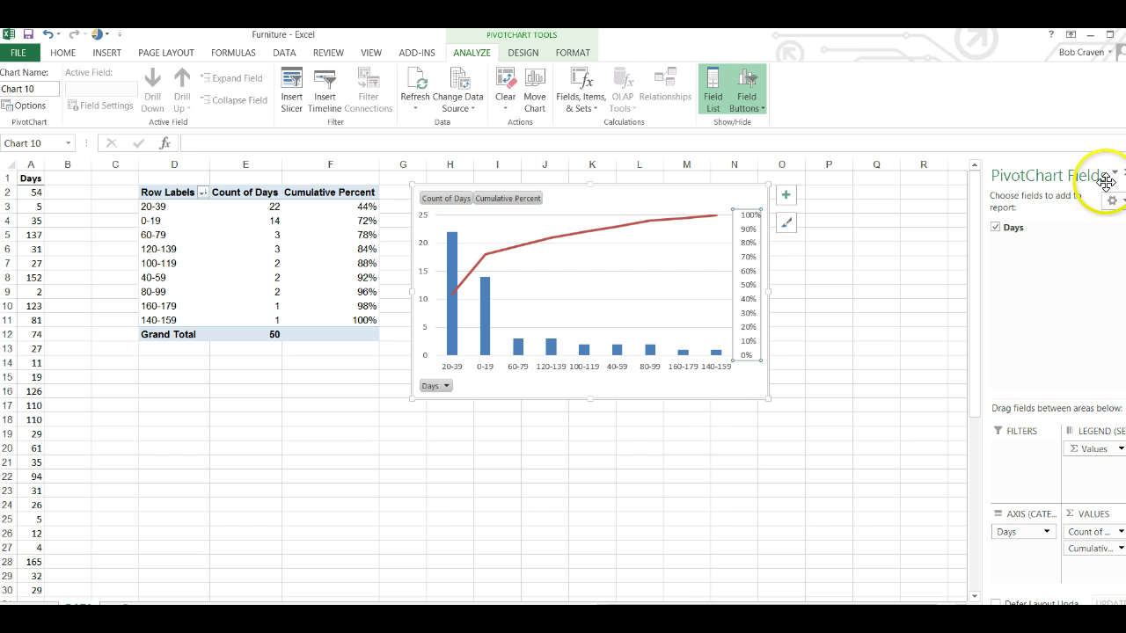
click(1118, 175)
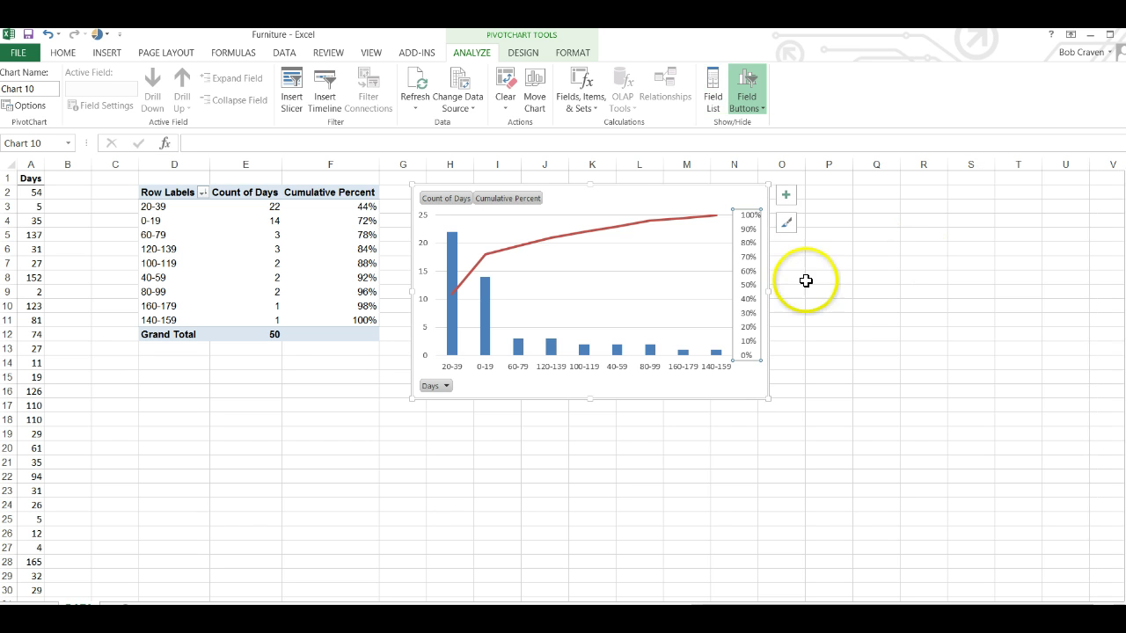
Reposition the chart beside the PivotTable, over about columns I to O and rows 4 to 18, and deselect it
drag(625, 196, 323, 396)
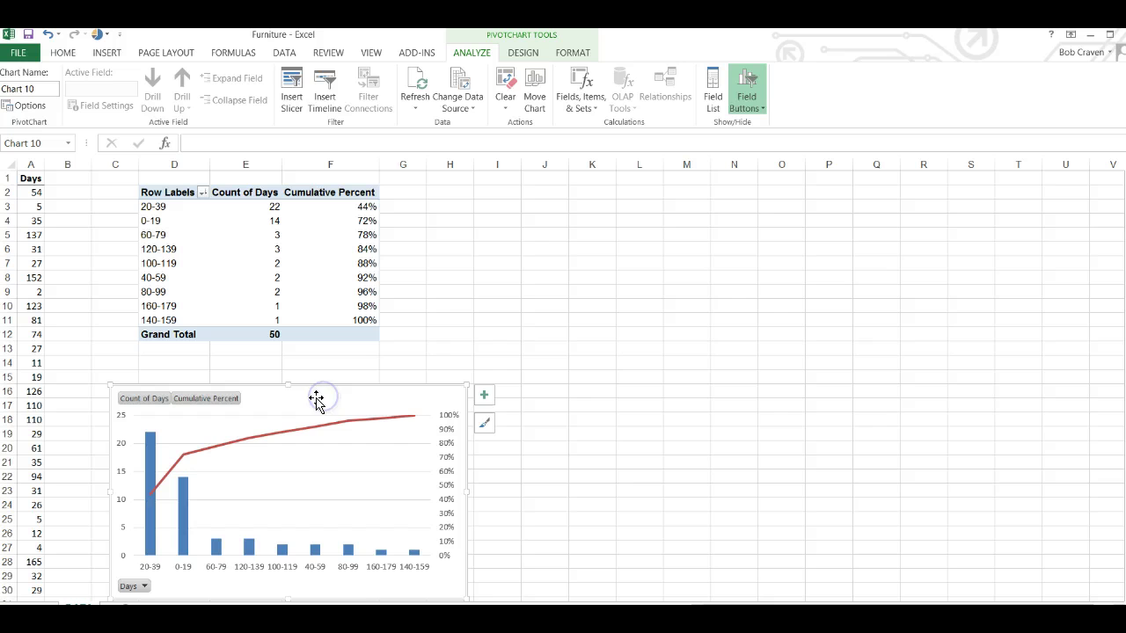
drag(315, 400, 665, 227)
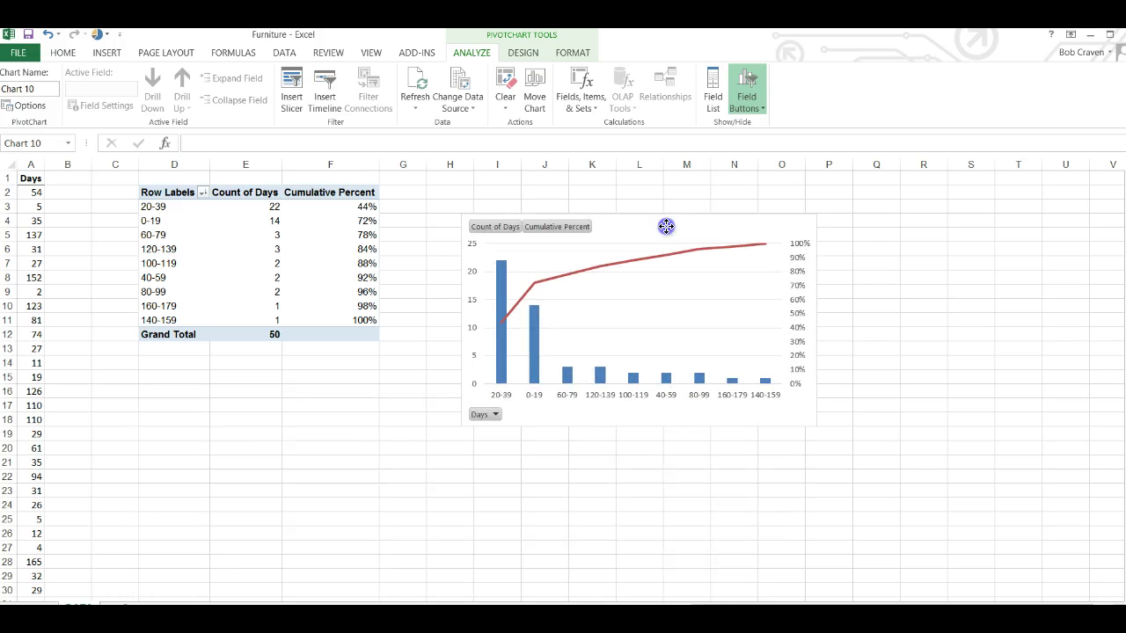
click(651, 473)
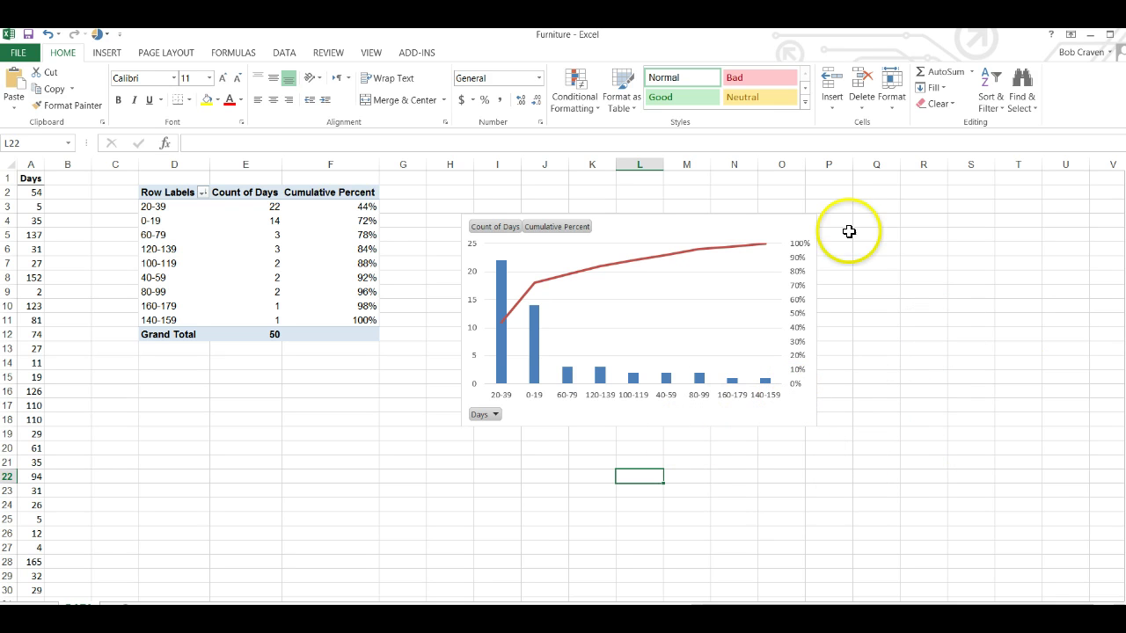
Copy the entire combo chart to the clipboard
click(729, 228)
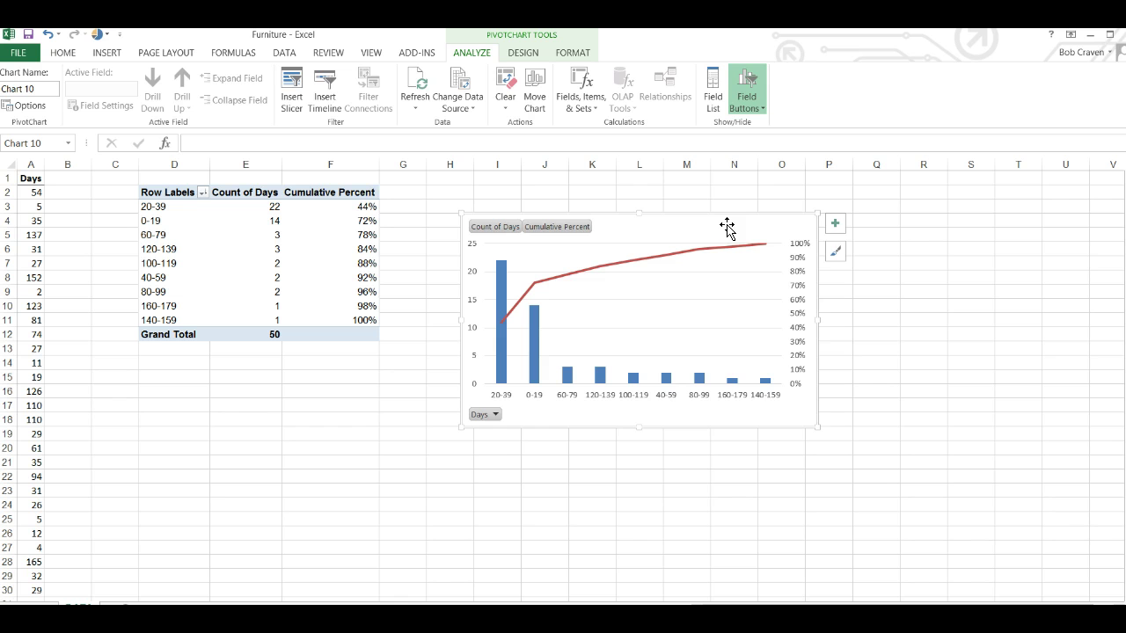
right_click(726, 225)
right_click(727, 227)
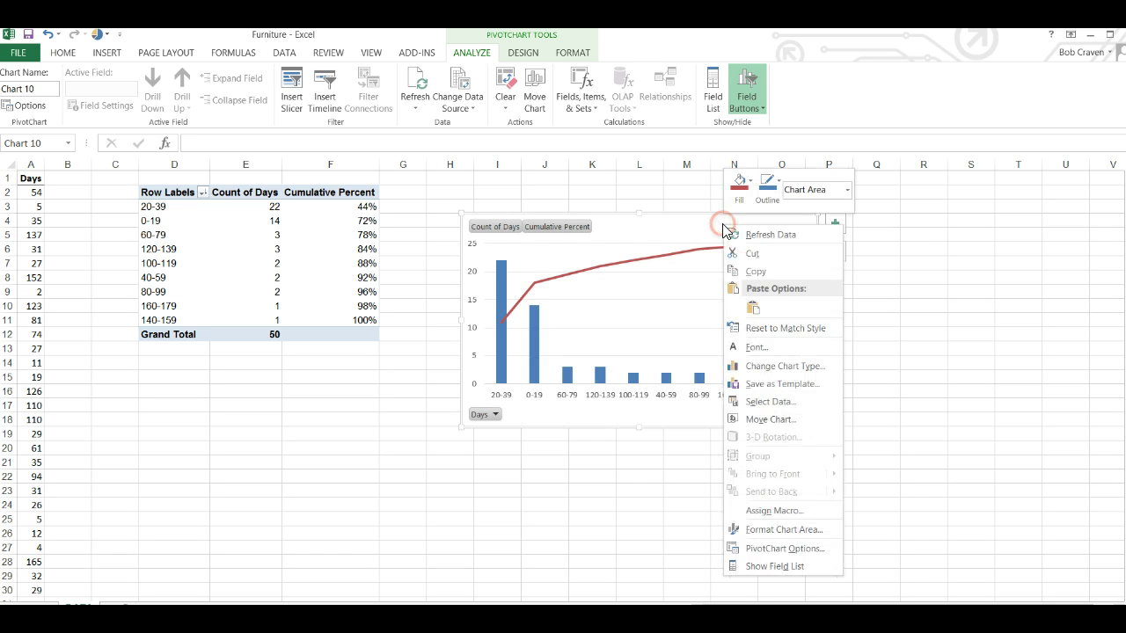
click(769, 276)
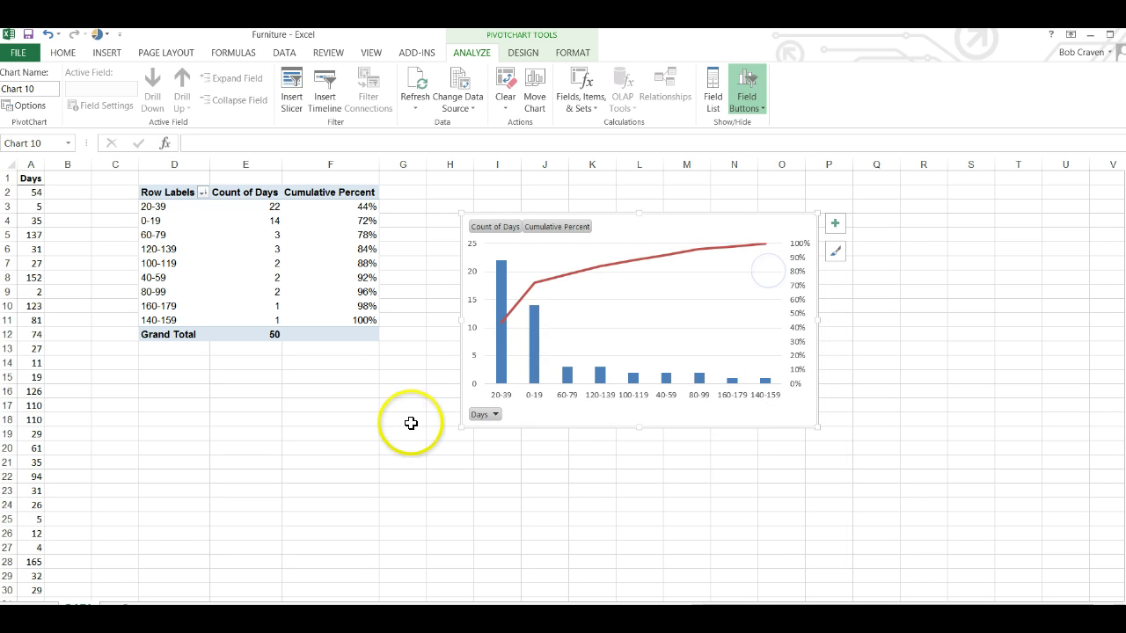